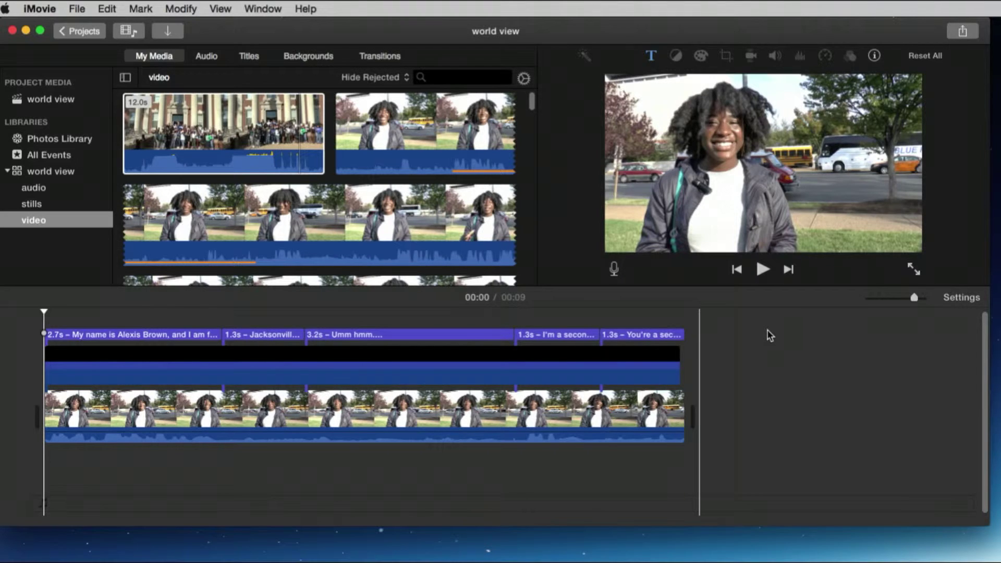
- View the file export settings for the 12-second group clip in the video event, and close them without exporting
left_click(38, 220)
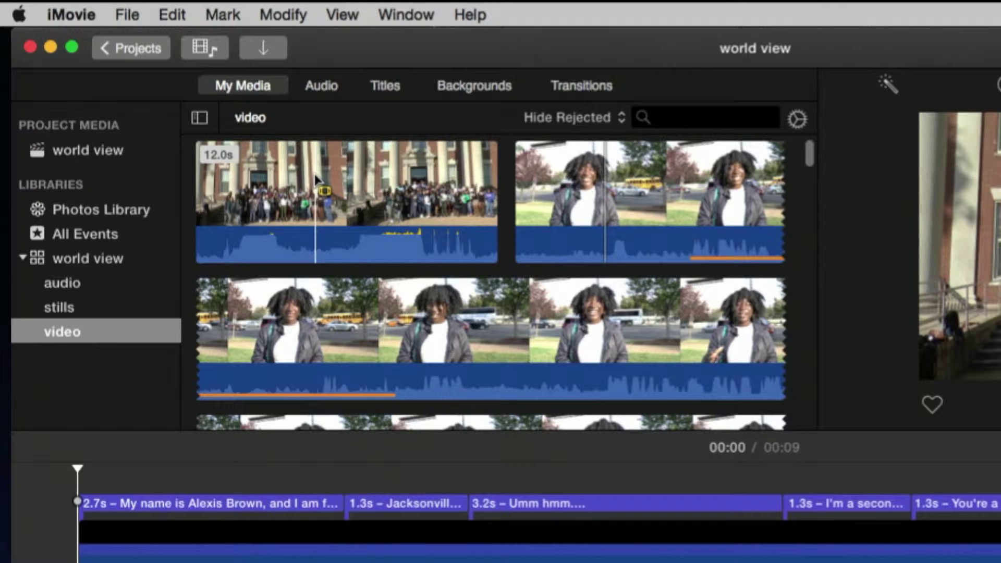
left_click(202, 117)
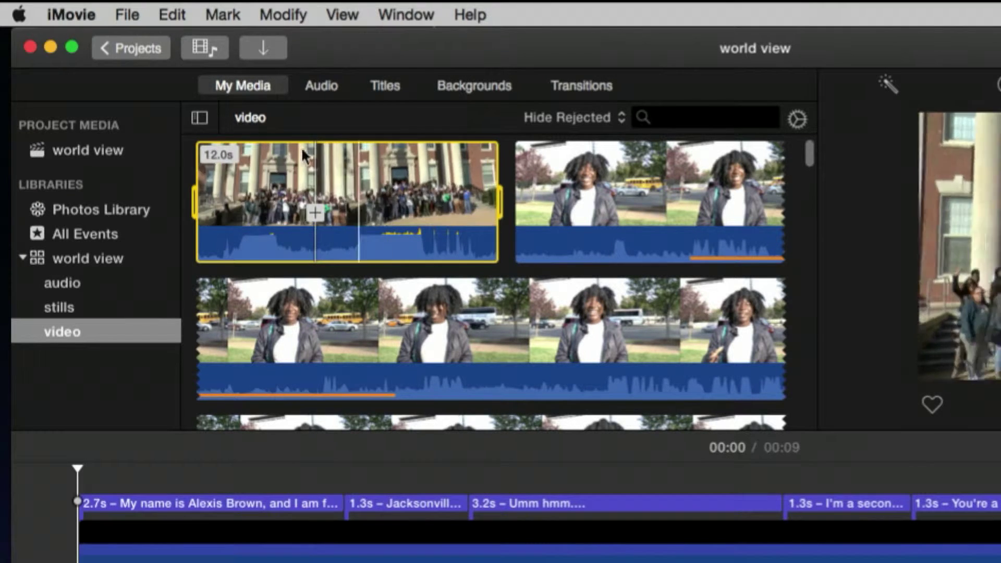
left_click(132, 17)
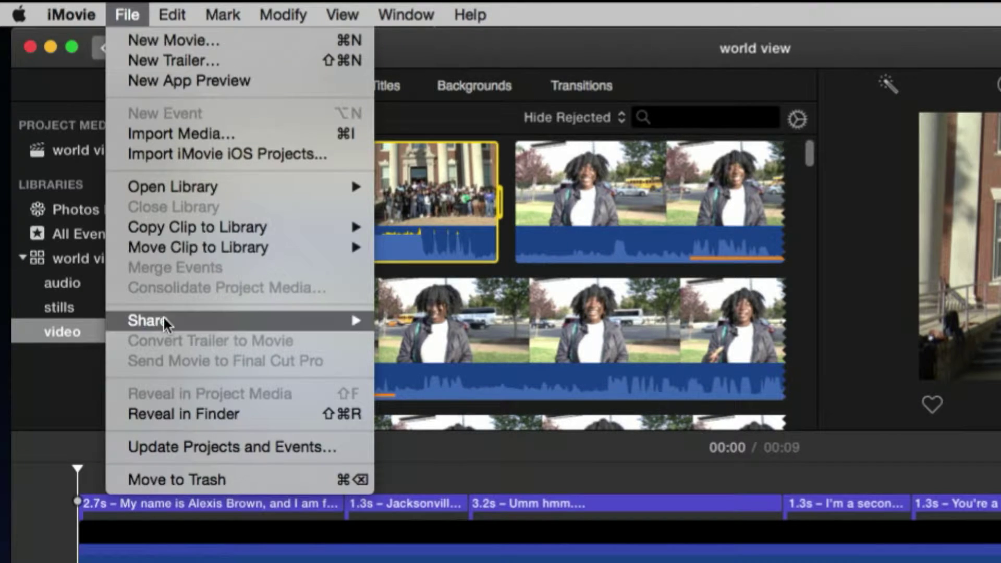
mouse_move(179, 321)
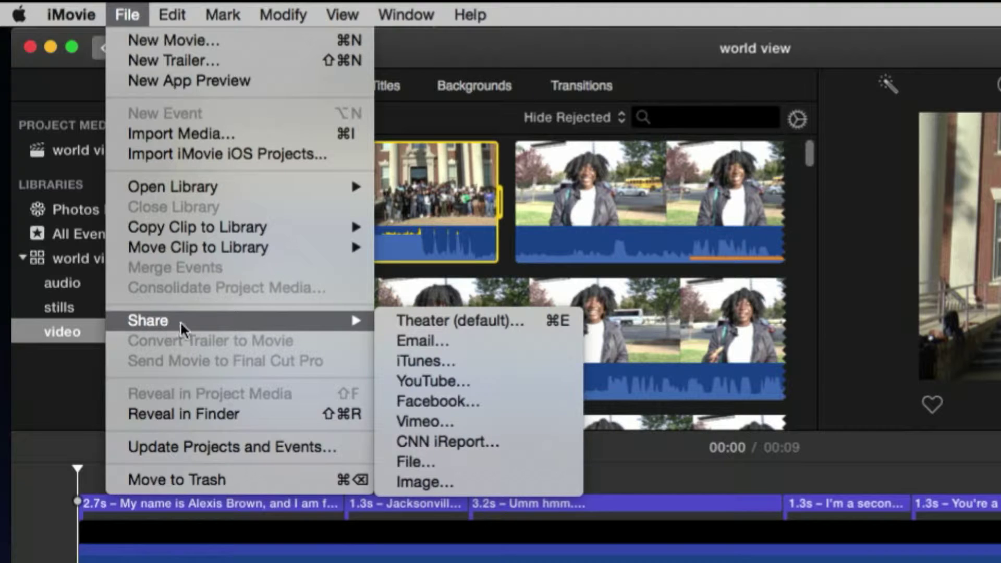
left_click(424, 459)
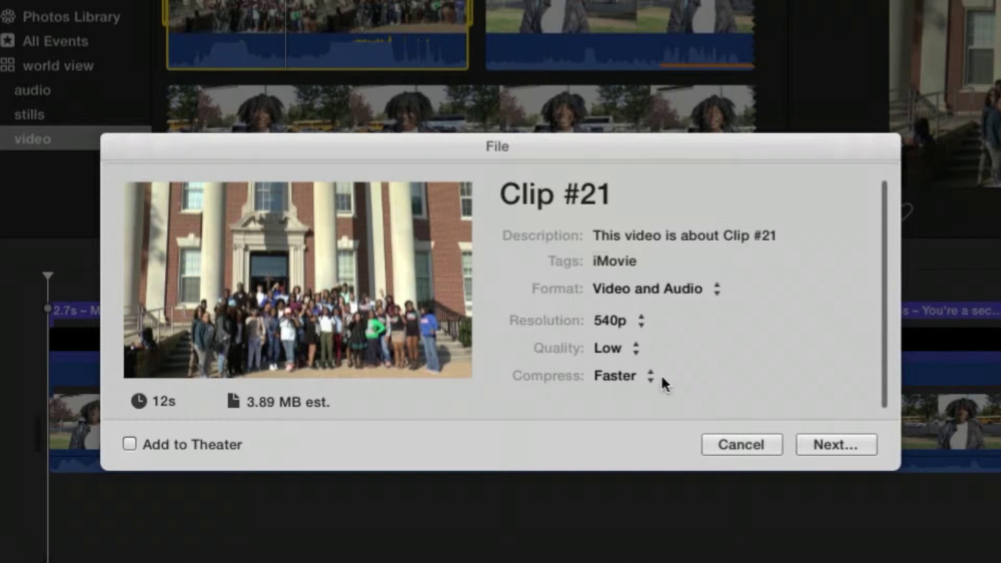
left_click(734, 445)
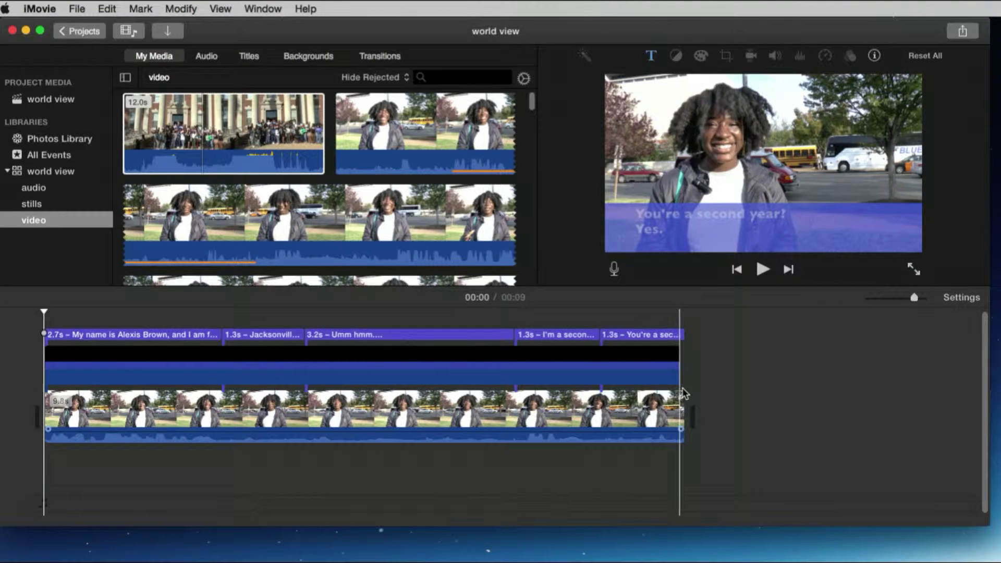
- Return to the projects overview and look at the available duplicate commands for the world view project
left_click(209, 102)
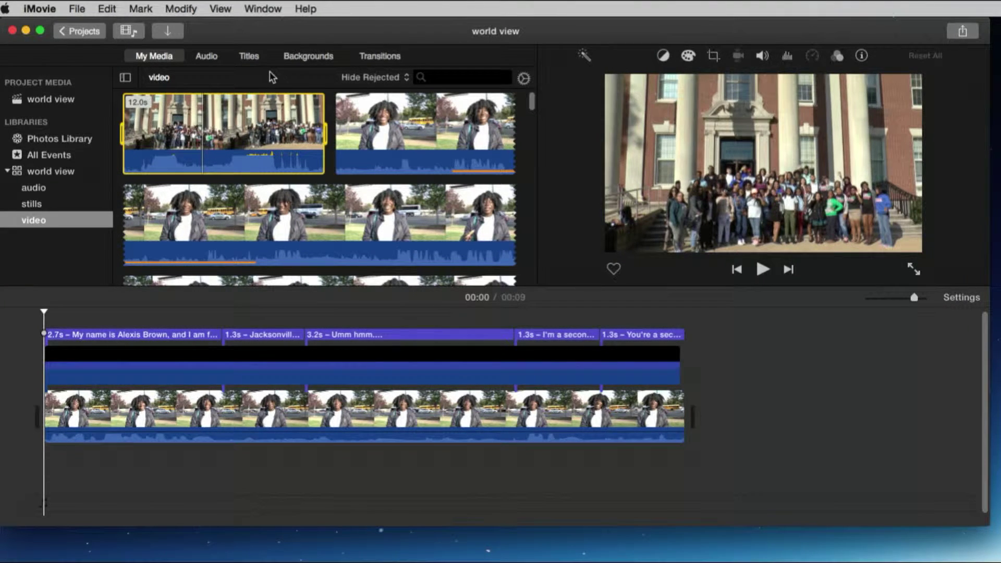
left_click(81, 31)
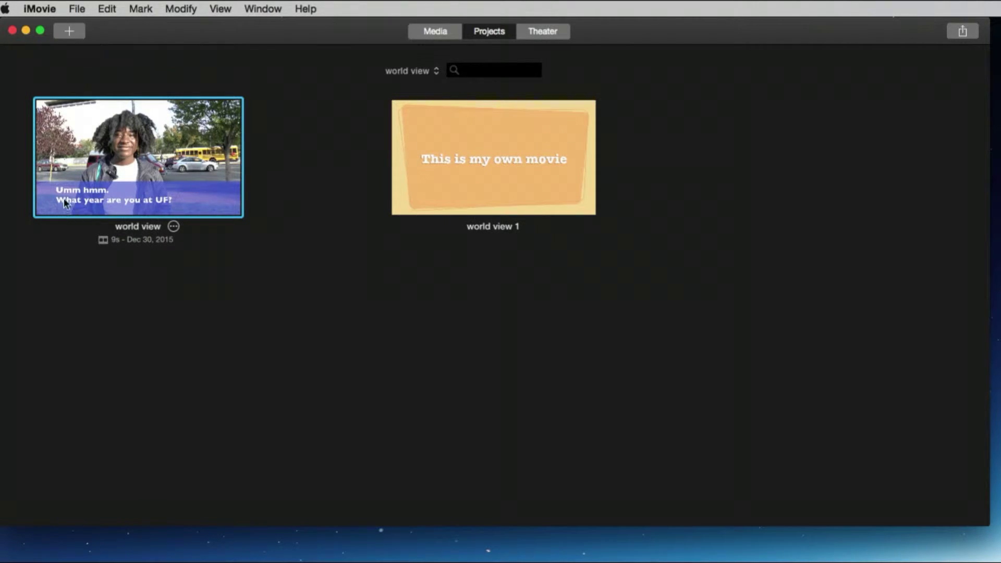
mouse_move(539, 182)
left_click(108, 9)
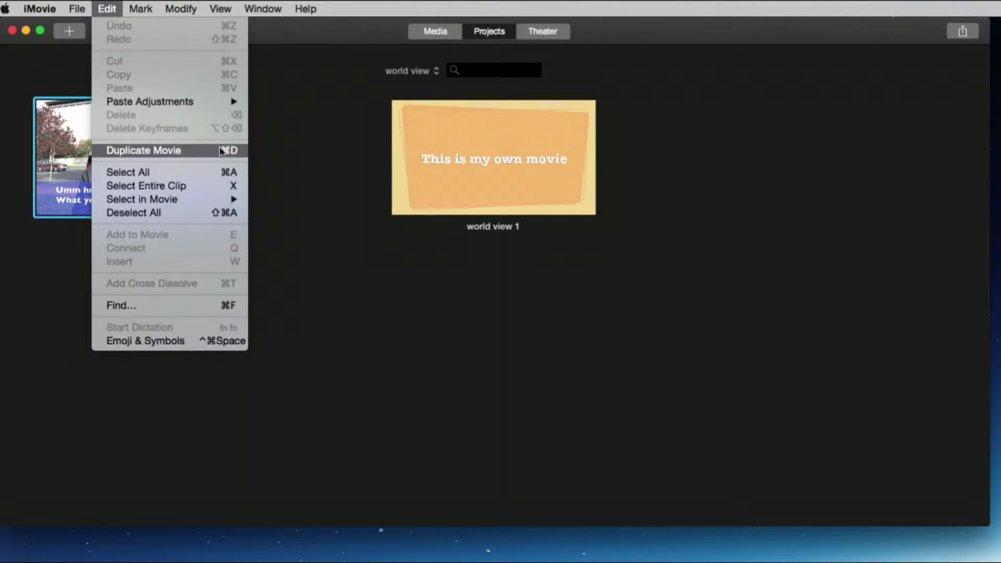
left_click(147, 151)
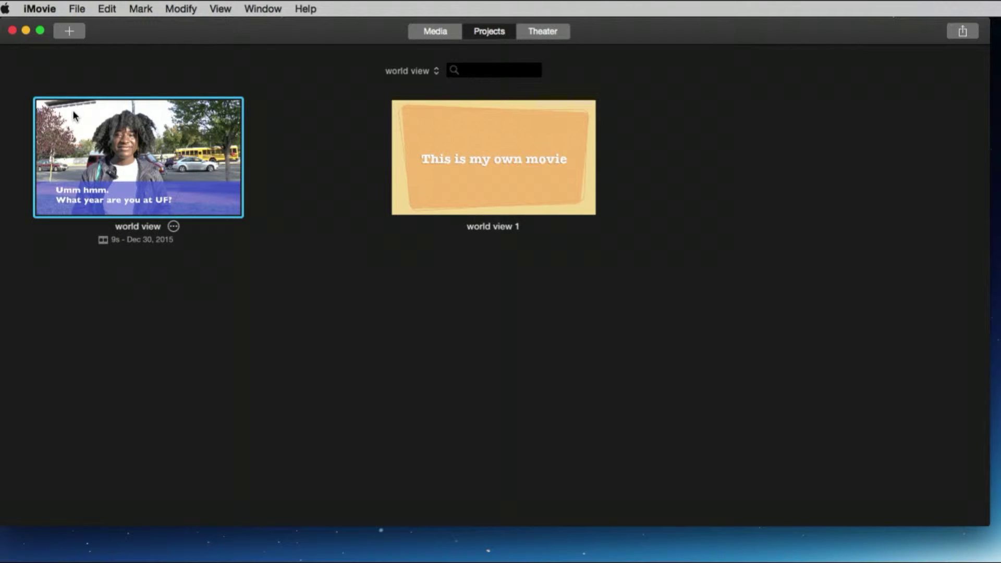
right_click(73, 115)
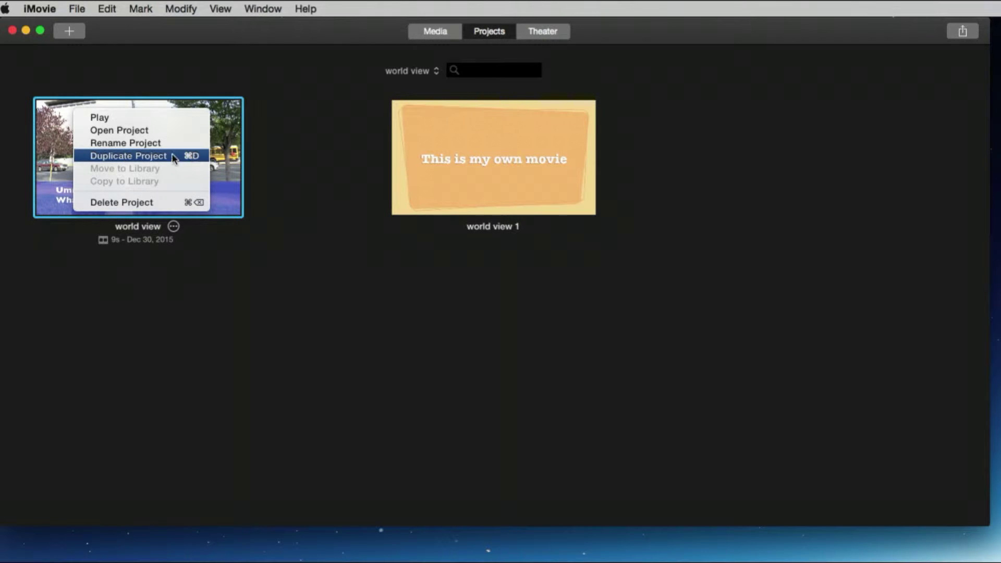
left_click(285, 107)
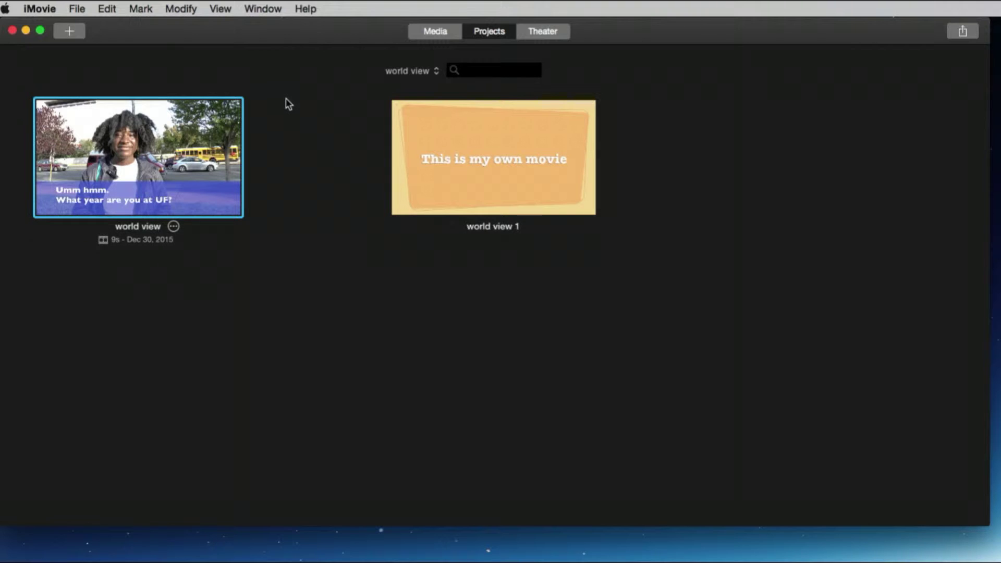
- Reopen the world view project for editing
double_click(209, 131)
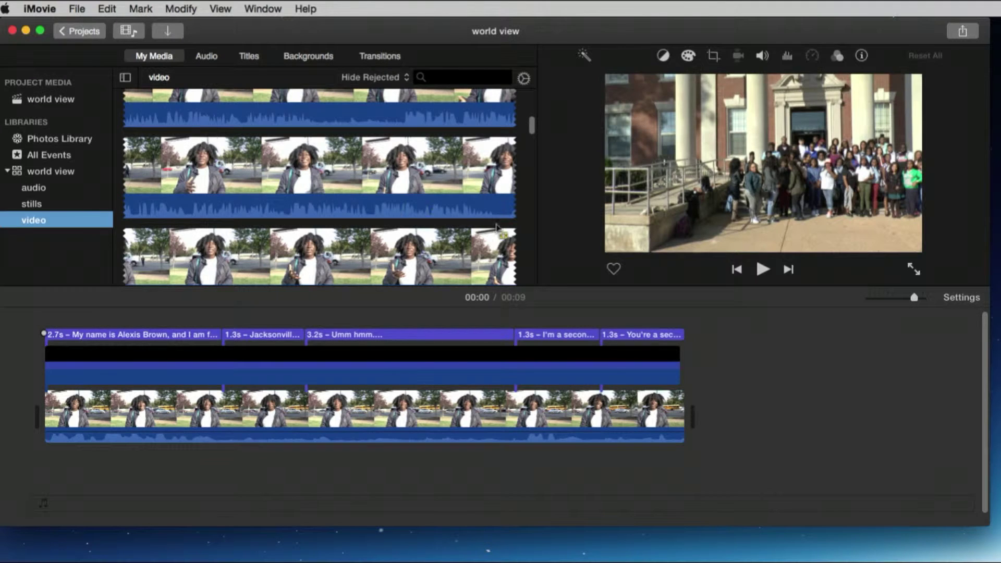
left_click(758, 349)
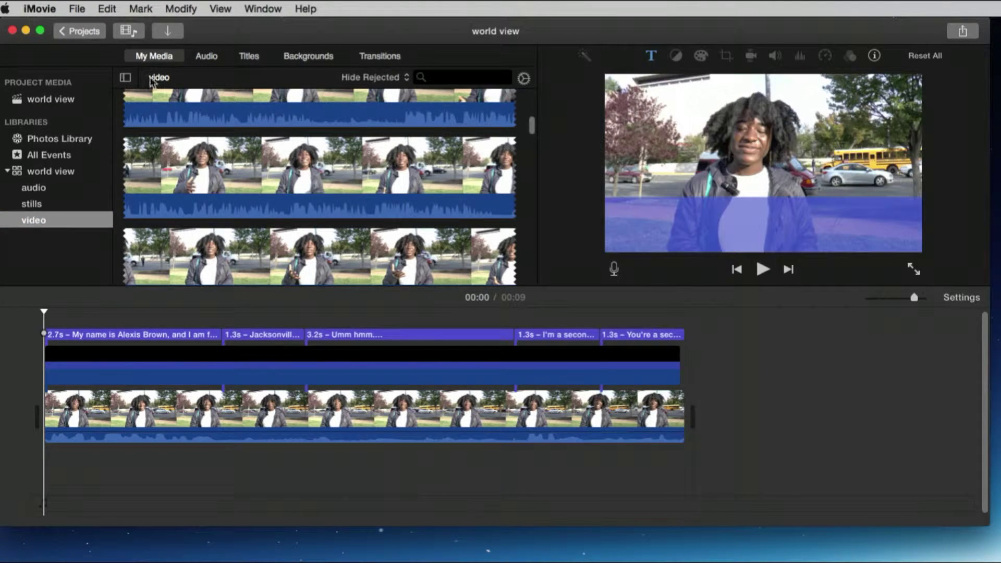
left_click(309, 358)
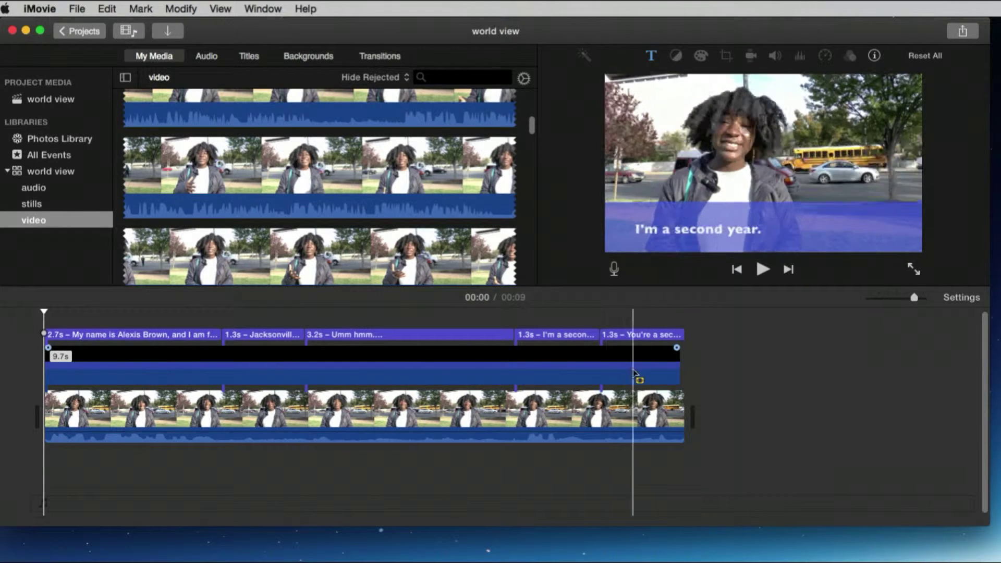
left_click(733, 361)
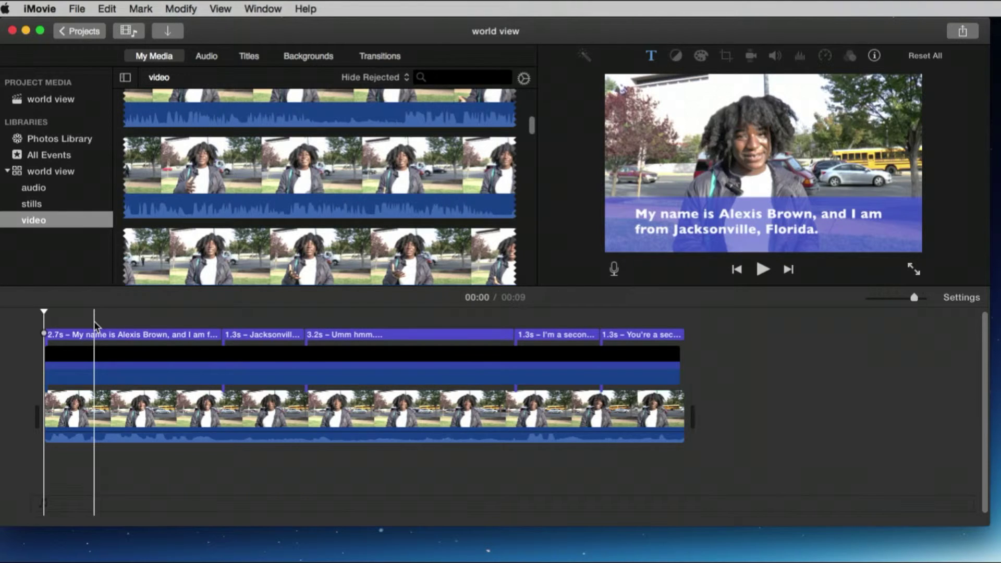
- Show the available title styles and select the Expand title
left_click(246, 56)
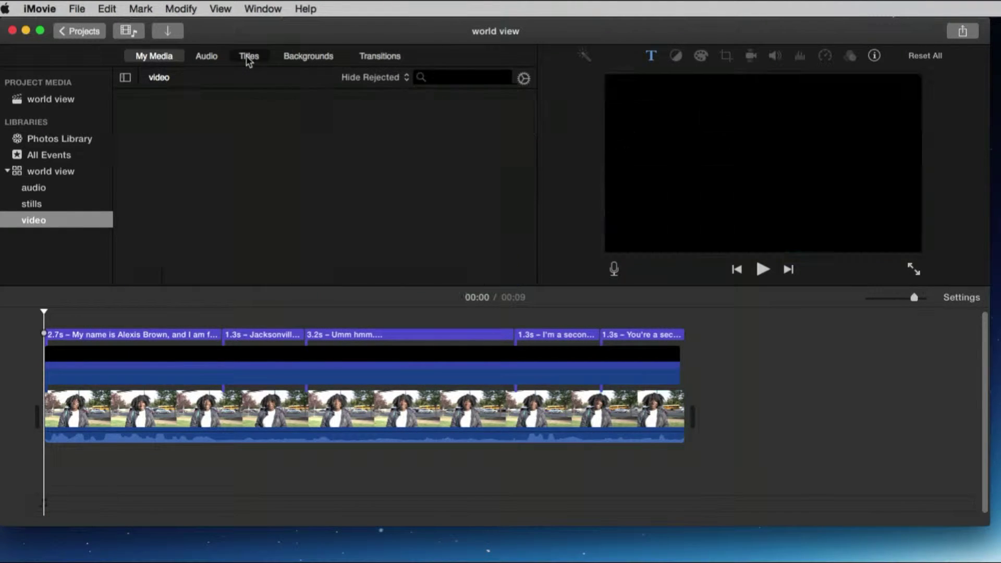
left_click(221, 158)
left_click_drag(219, 166, 194, 163)
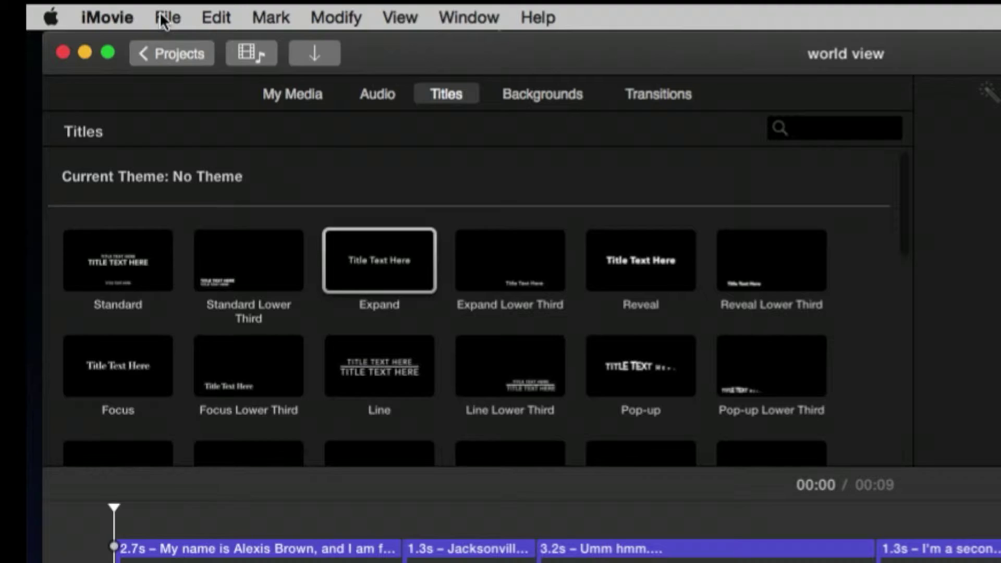
- View the file export settings for the entire world view movie, and close them without exporting
left_click(73, 11)
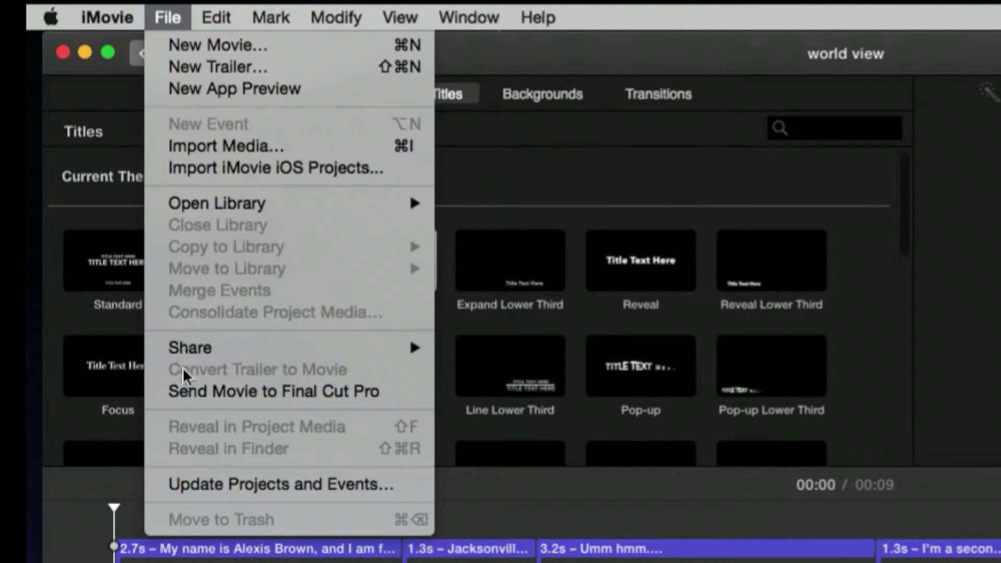
mouse_move(187, 348)
left_click(534, 503)
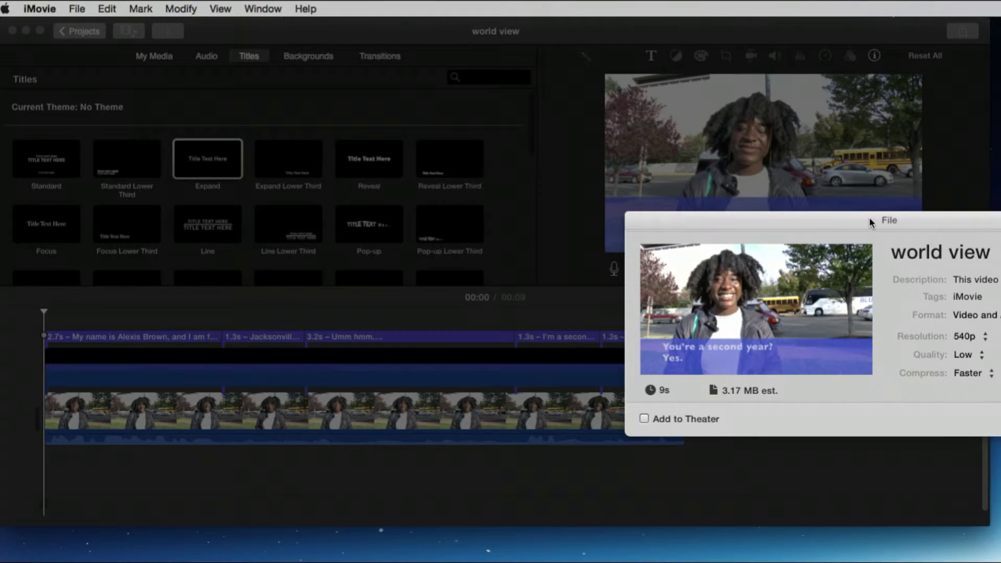
left_click_drag(868, 218, 606, 120)
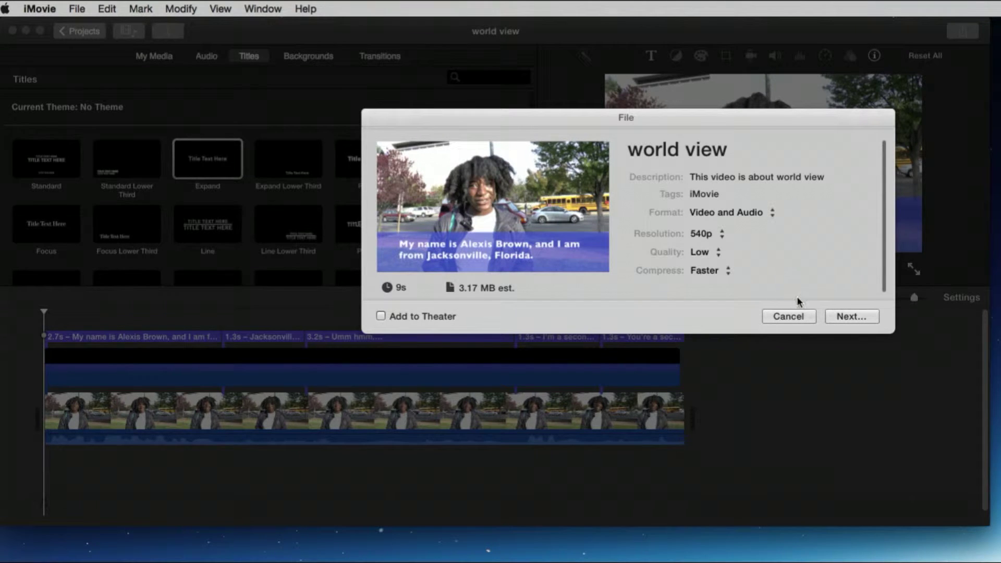
left_click(789, 316)
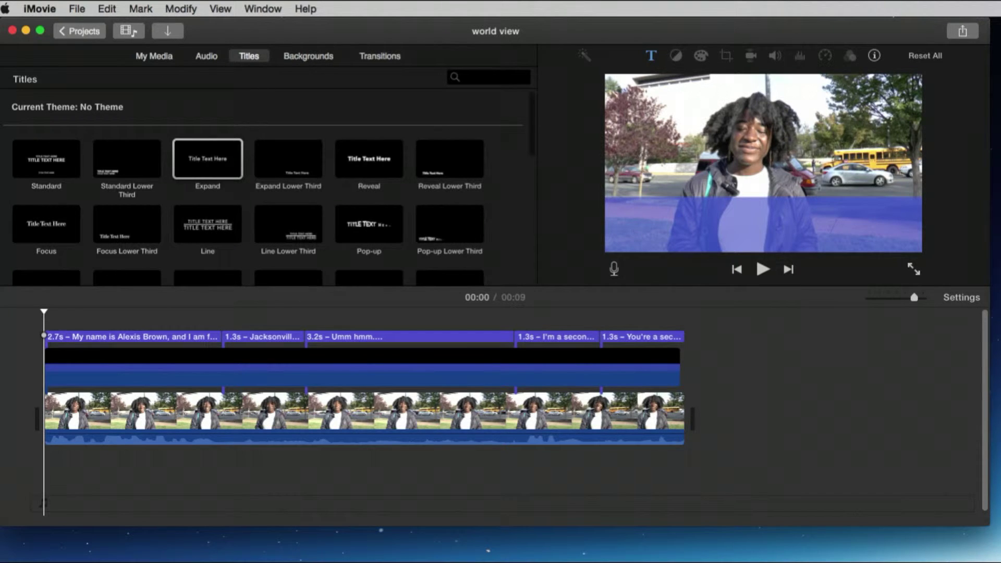
- Add the exported 9.8-second captioned movie file after the existing timeline clip, and play its opening
left_click_drag(998, 437, 701, 418)
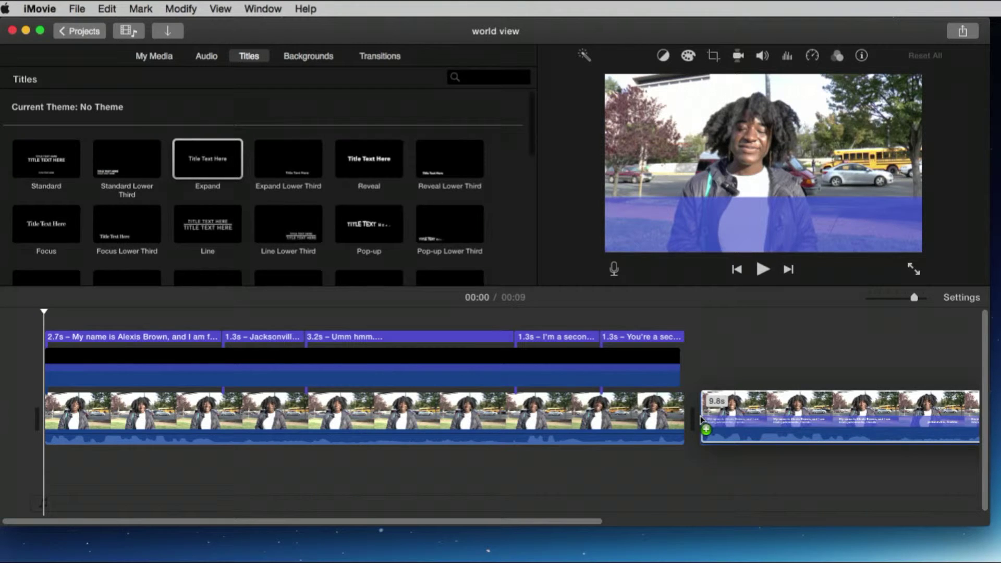
left_click_drag(701, 418, 705, 422)
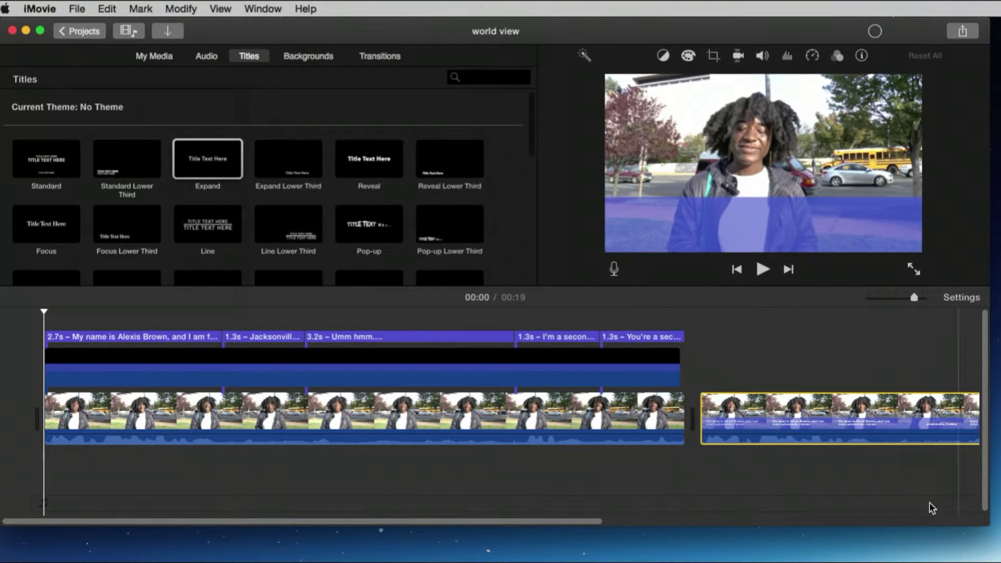
left_click(704, 374)
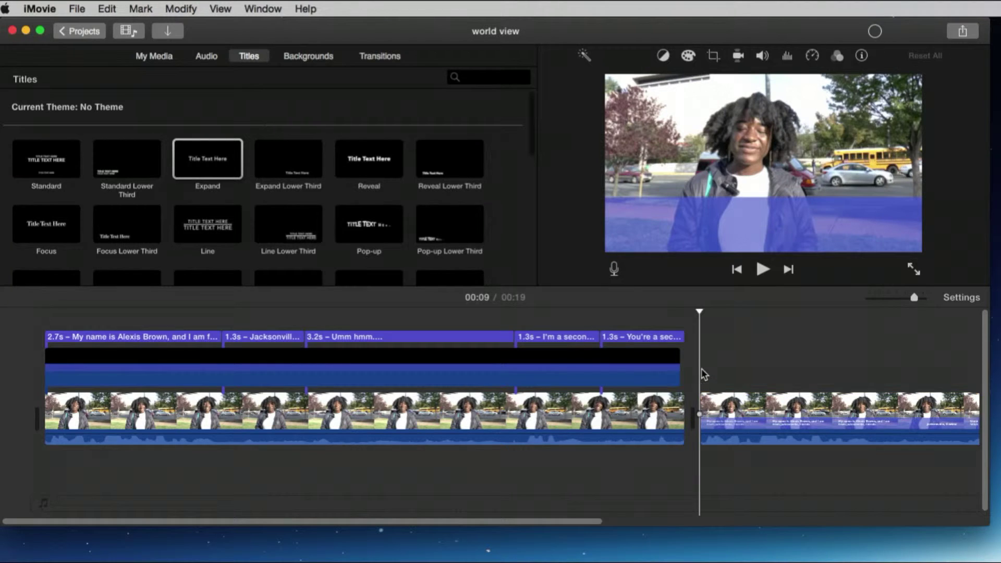
key("space")
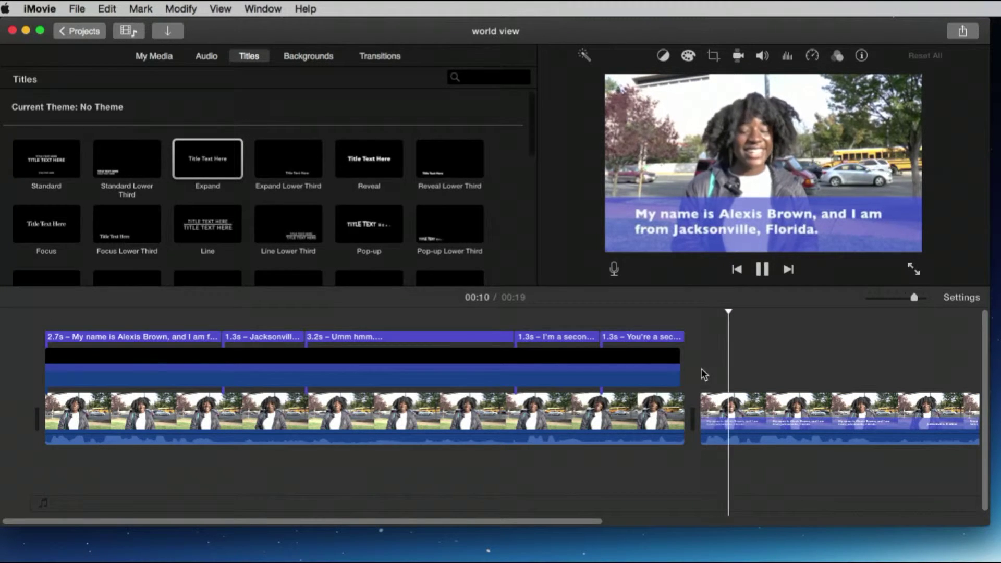
key("space")
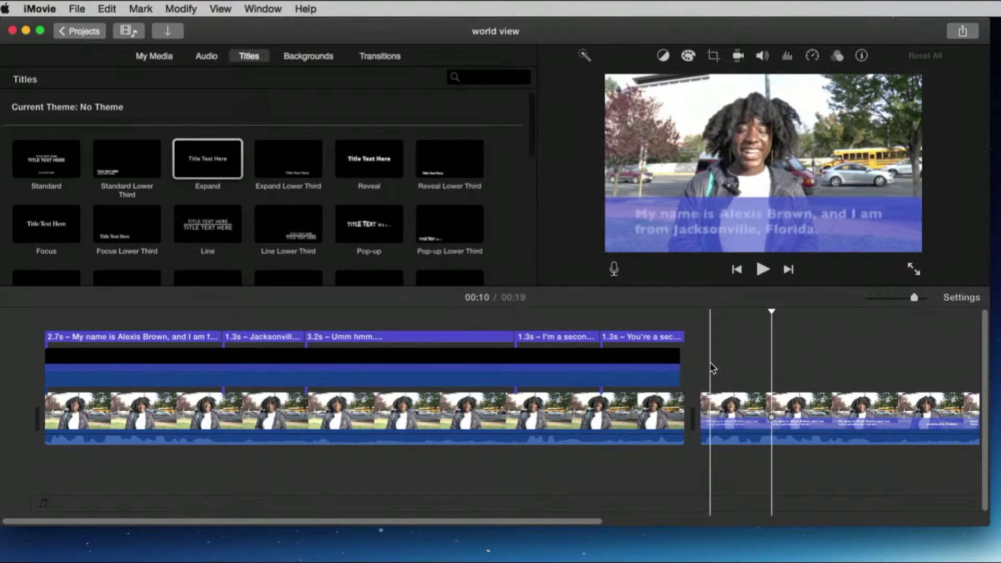
- Place an Expand title over the start of the added captioned movie, and delete that title again
left_click_drag(230, 172, 704, 366)
left_click_drag(718, 366, 717, 372)
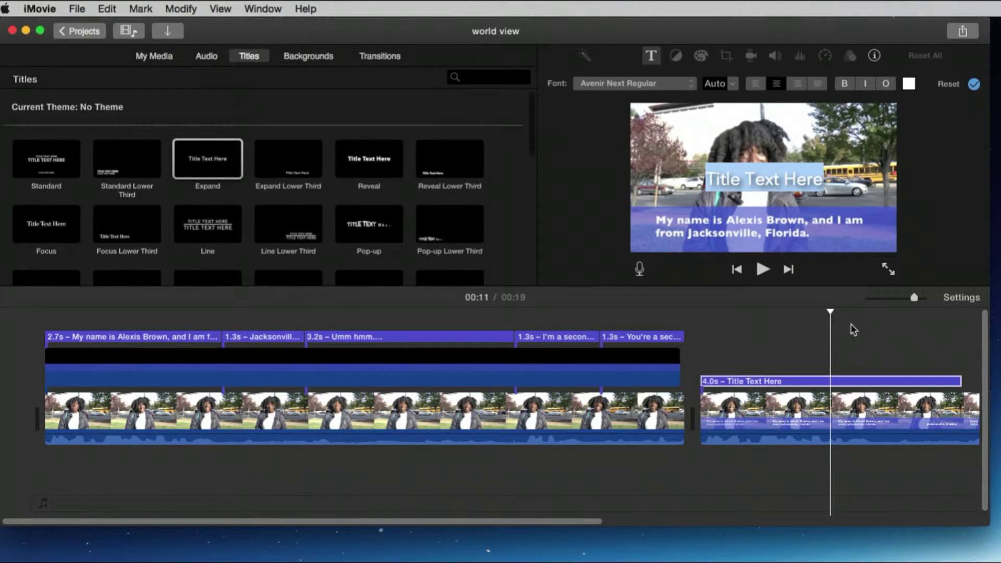
left_click(819, 383)
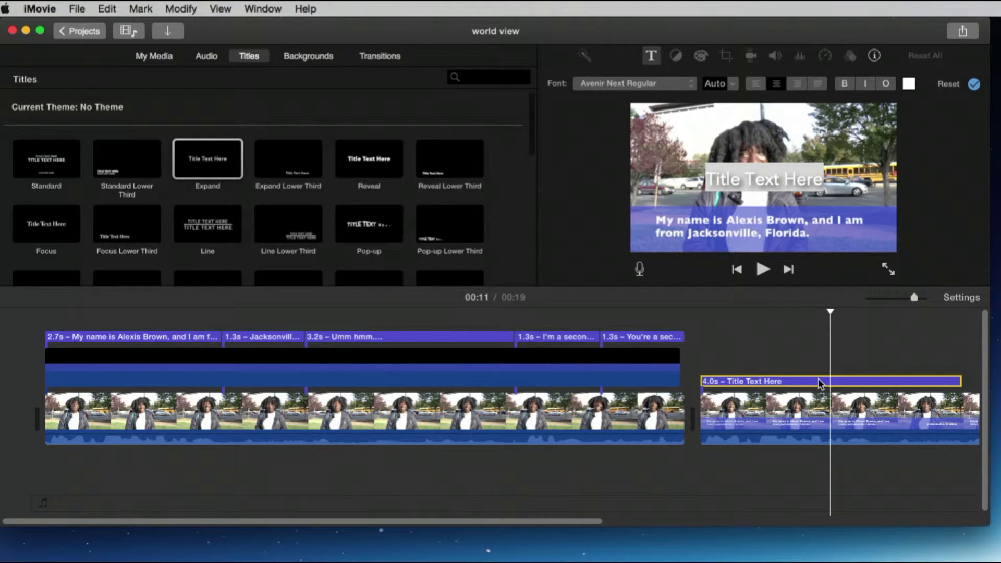
left_click(820, 382)
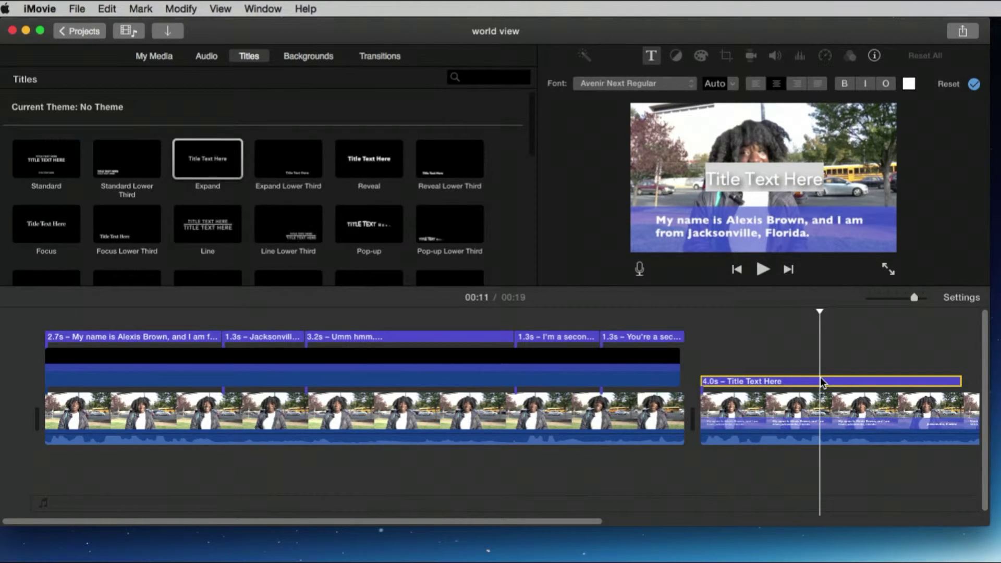
key("Delete")
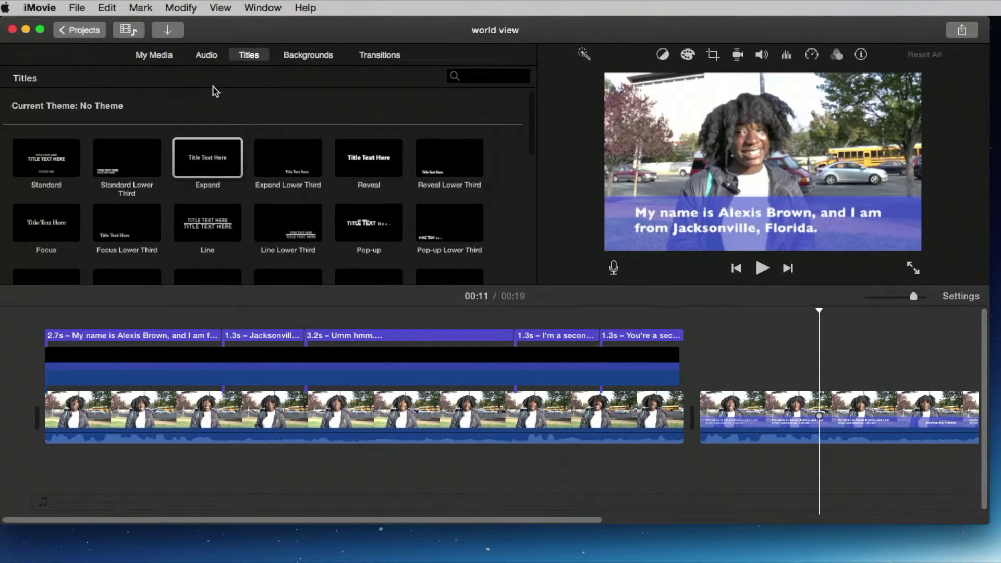
- Append a 2.9-second range of the video event's interview with the man in the Detroit hoodie to the end of the timeline
left_click(151, 55)
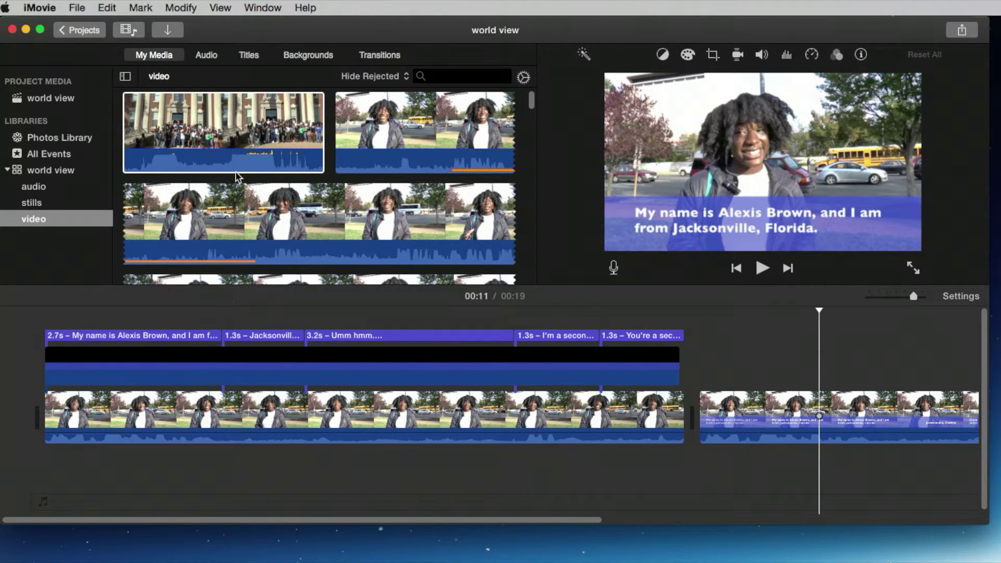
scroll(242, 158, "down", 5)
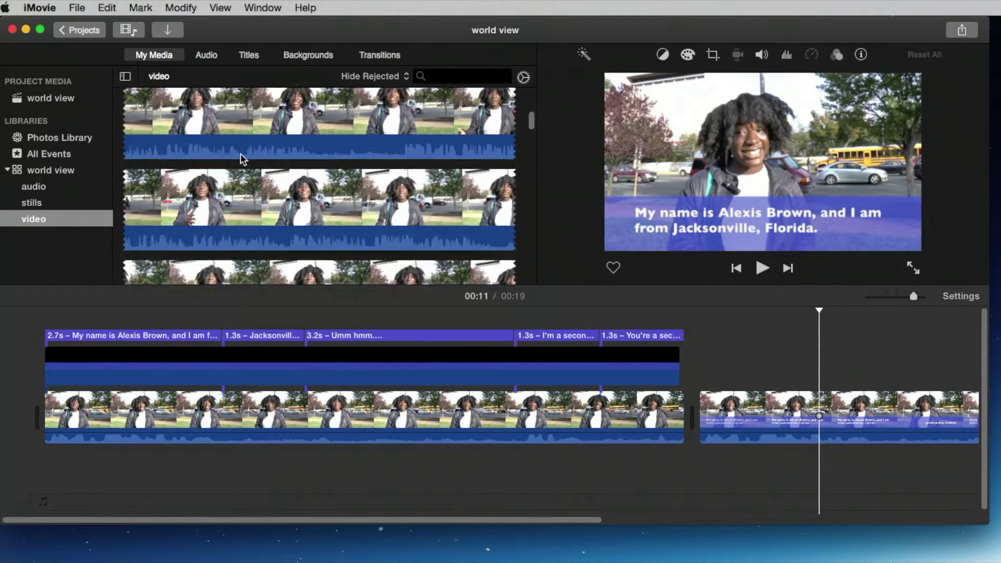
scroll(241, 155, "down", 10)
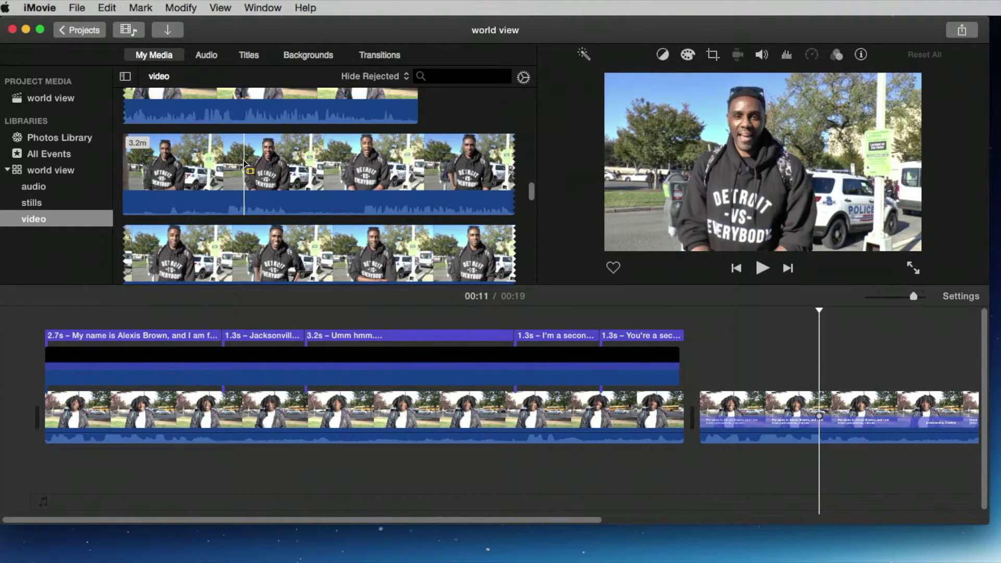
left_click_drag(241, 163, 298, 164)
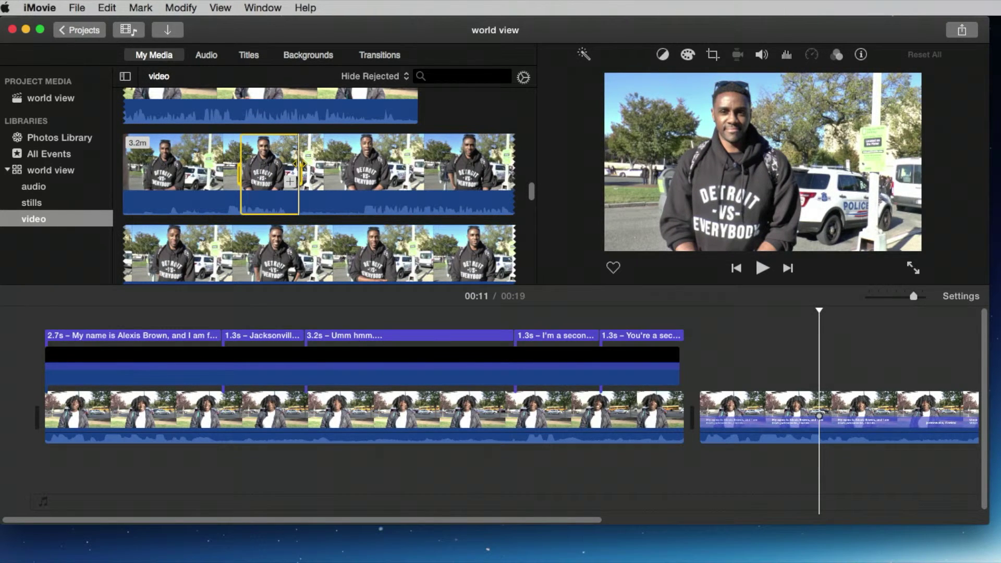
key("e")
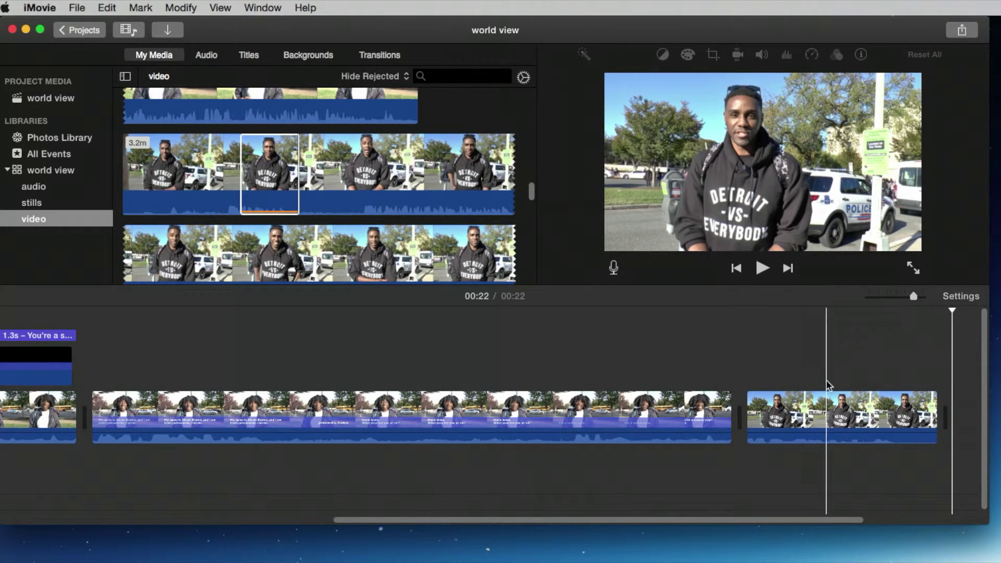
- Crop the added interview clip with Crop to Fill, framing the man's head and shoulders, and apply the crop
left_click(828, 399)
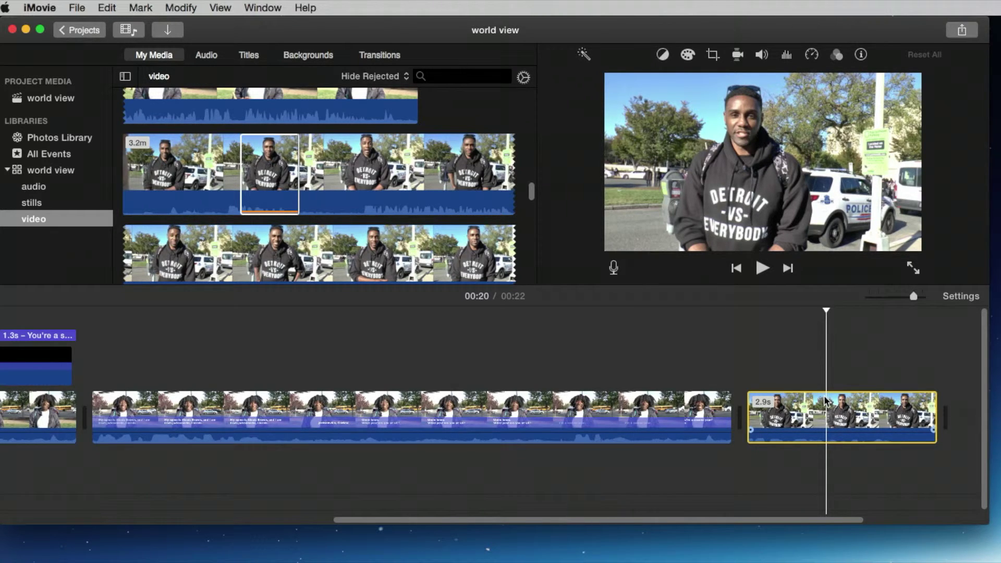
left_click(821, 404)
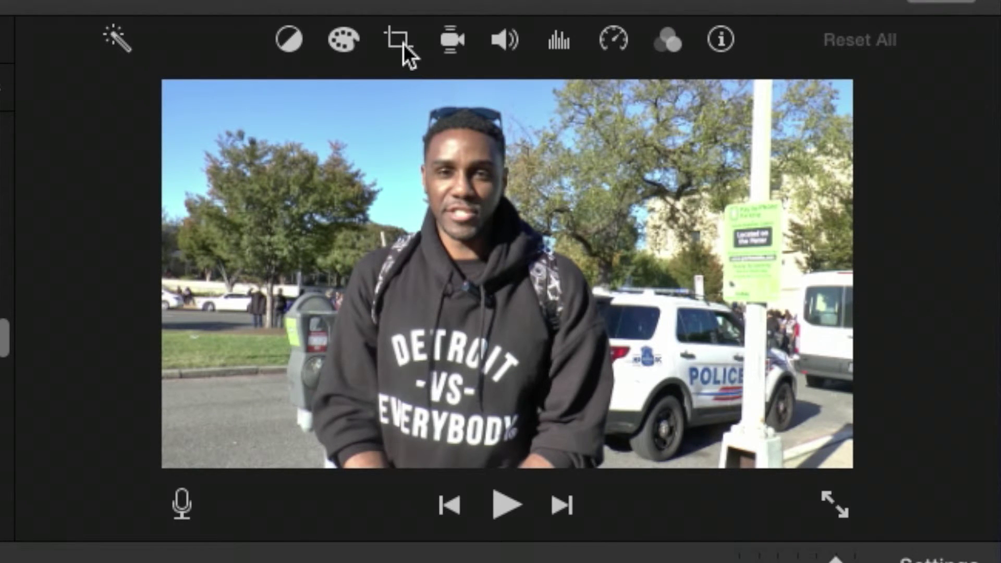
left_click(398, 41)
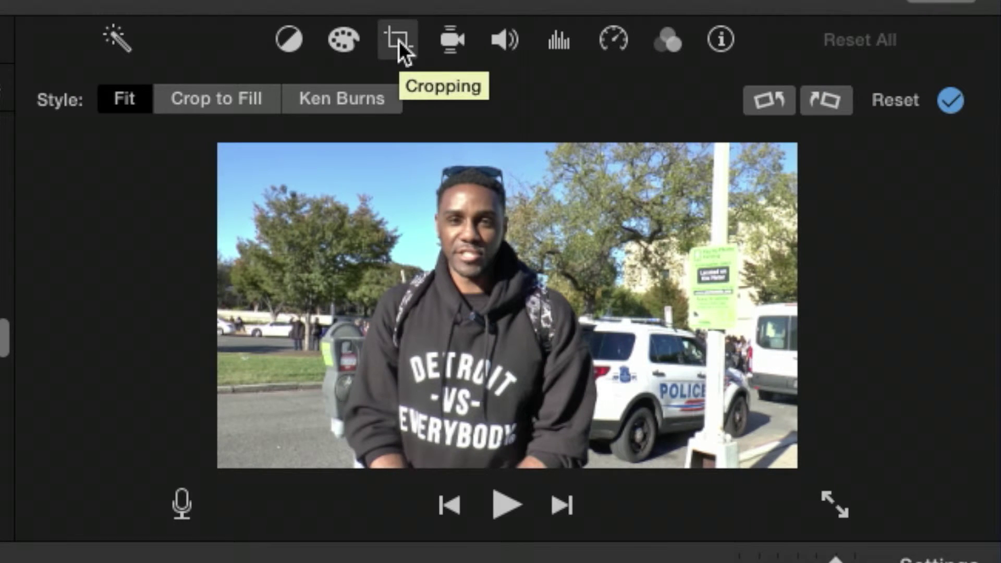
left_click(198, 101)
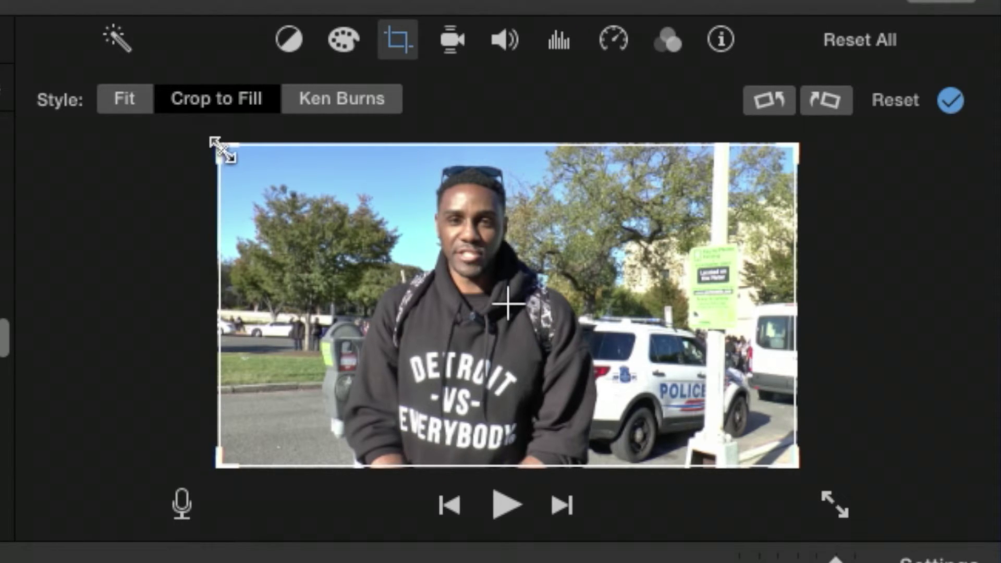
left_click_drag(223, 150, 285, 201)
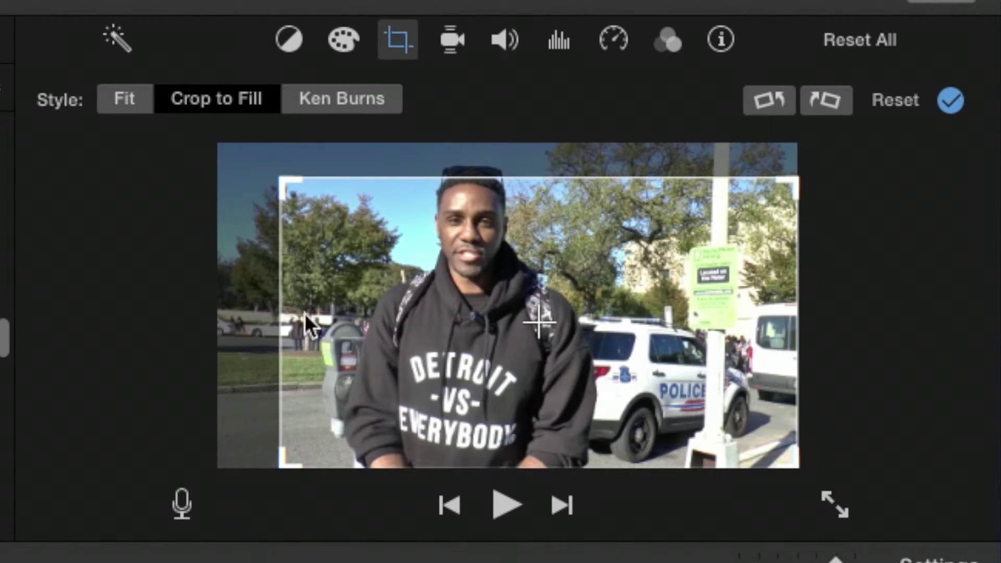
left_click_drag(401, 277, 349, 237)
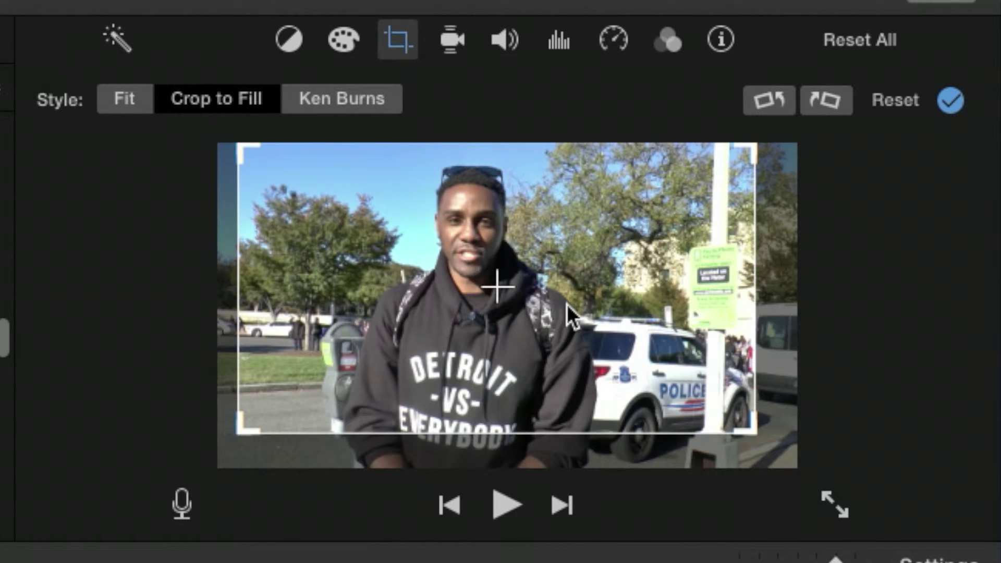
mouse_move(567, 304)
left_mouse_down()
mouse_move(620, 330)
mouse_move(575, 314)
left_mouse_up()
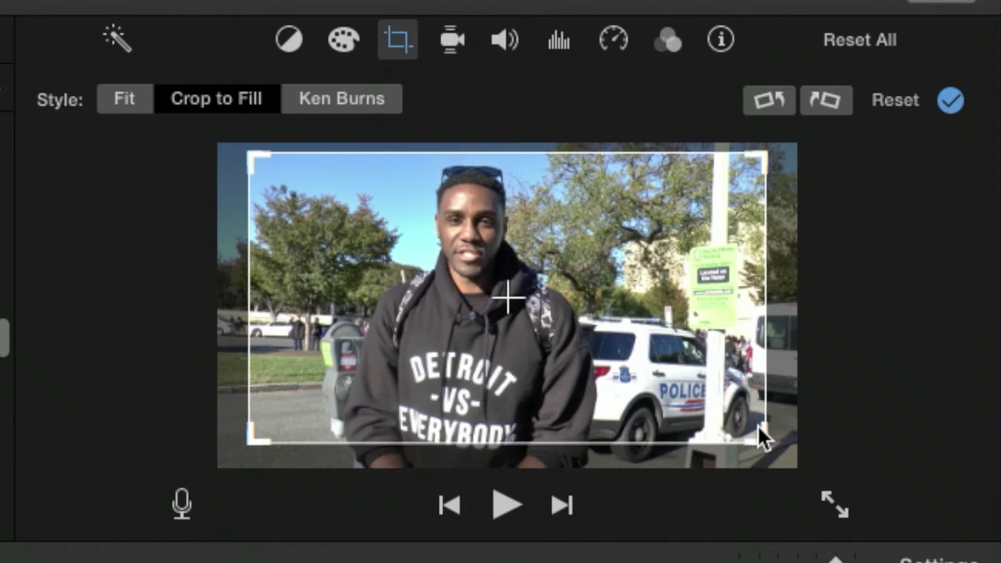
left_click_drag(762, 437, 637, 369)
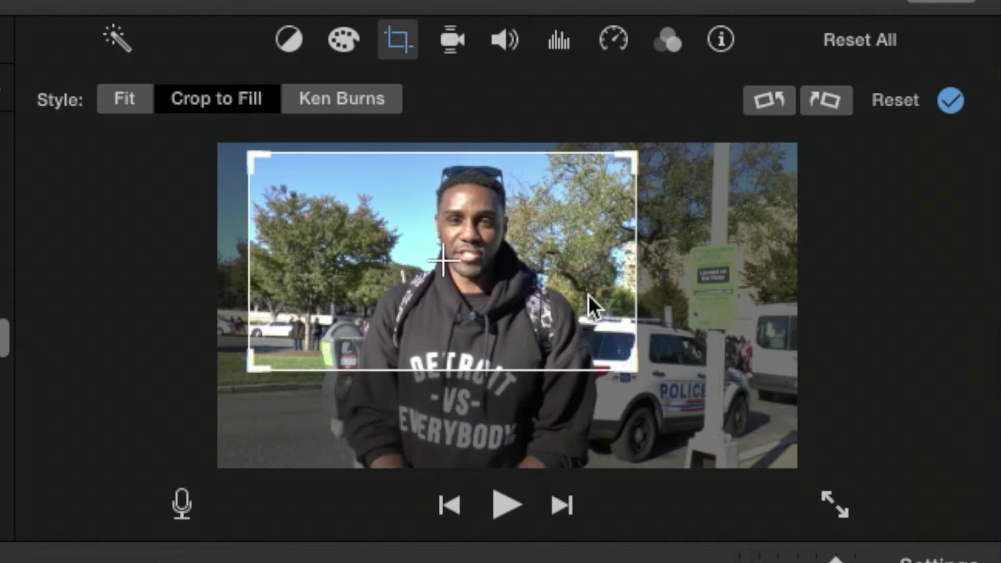
left_click_drag(588, 295, 600, 259)
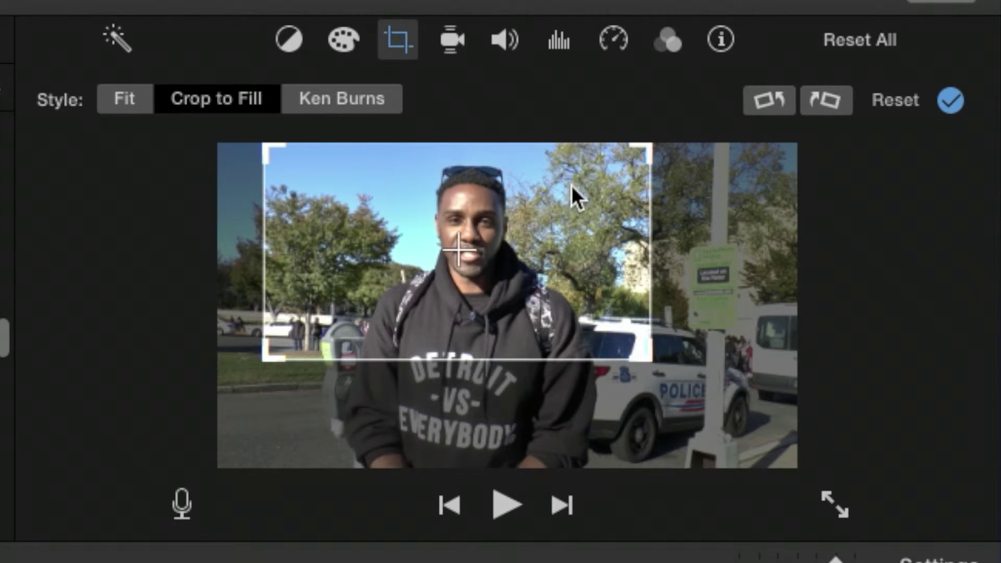
left_click(951, 100)
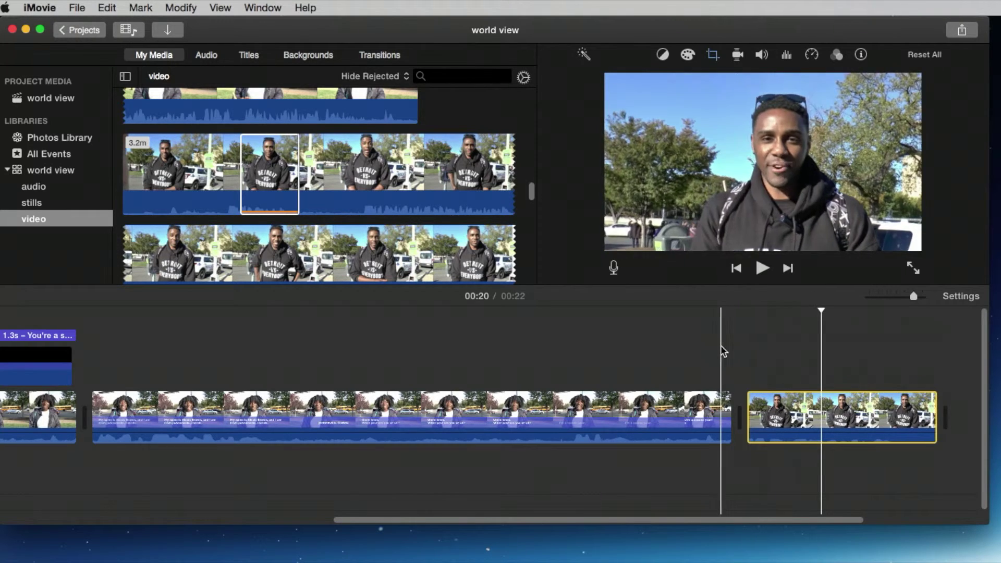
- Play the cut from the end of the captioned movie into the cropped interview clip
left_click(721, 350)
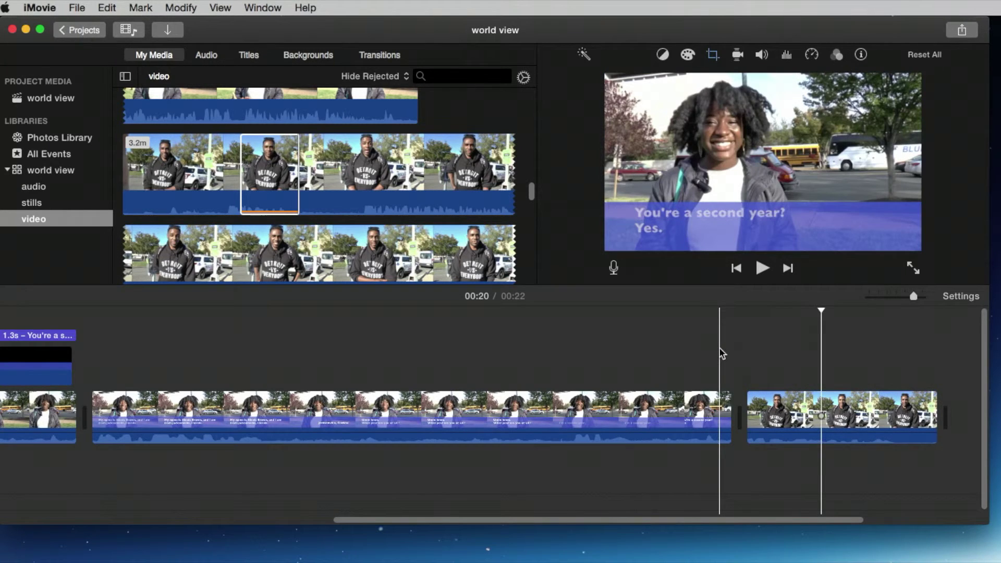
key("space")
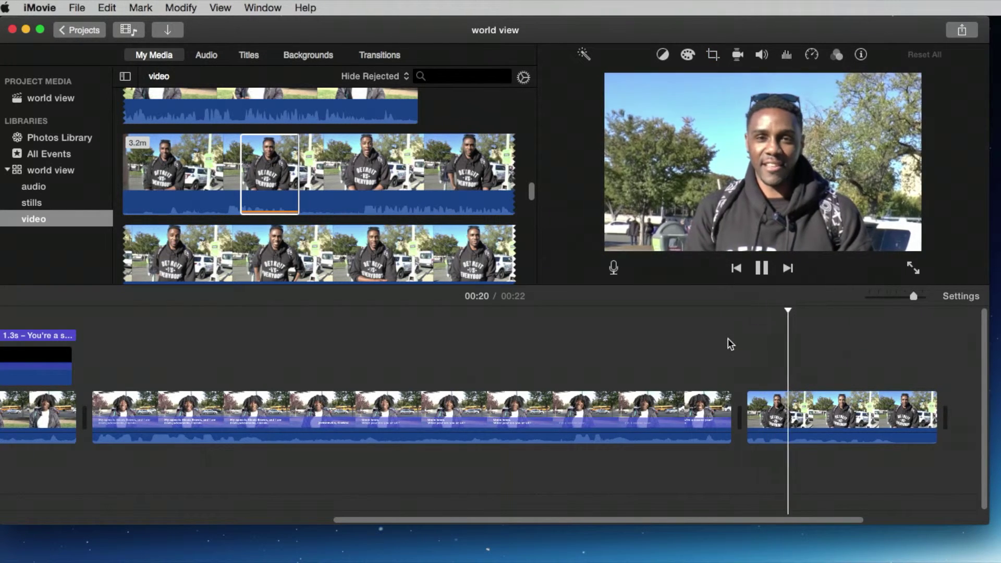
key("space")
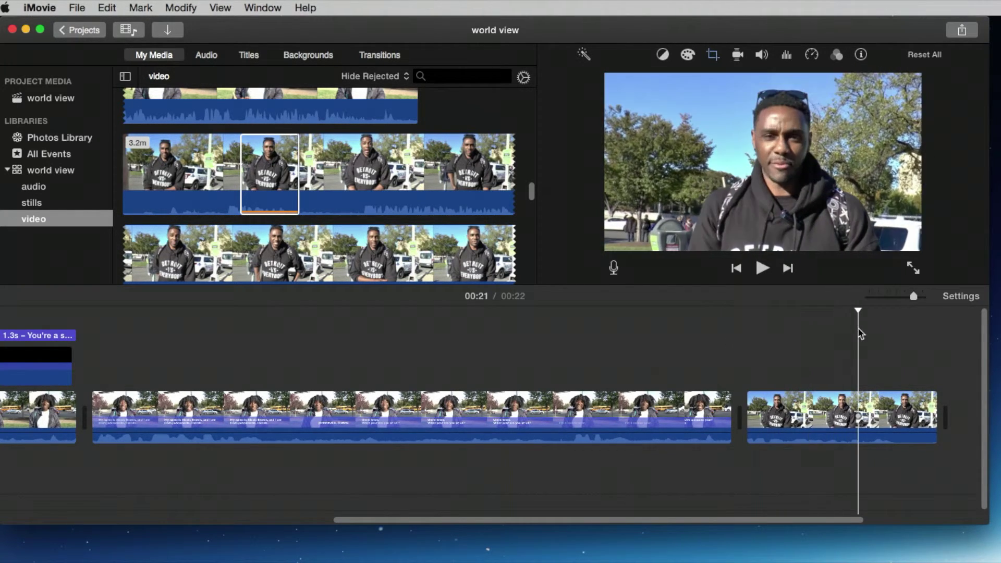
- Extend the end of the cropped interview clip to a duration of 5.1 seconds
scroll(845, 352, "right", 1)
scroll(845, 355, "right", 8)
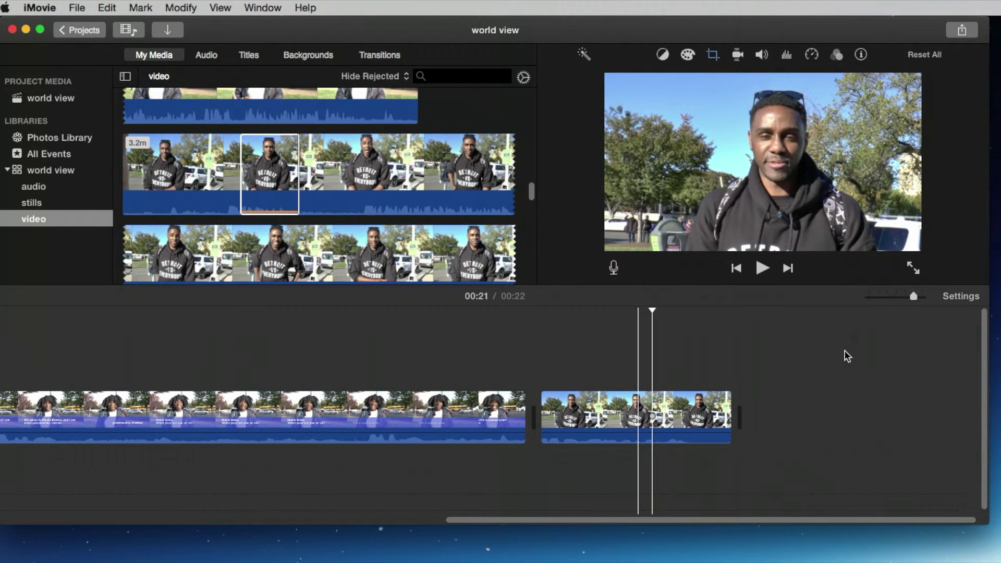
left_click_drag(729, 396, 875, 398)
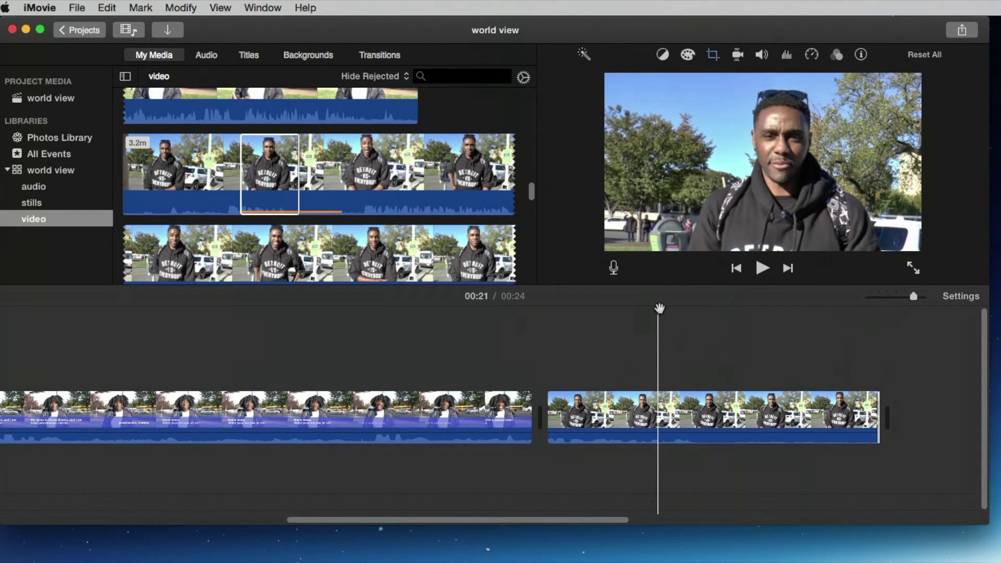
- Find the cut point at about 00:21 in the extended interview clip and split the clip there
mouse_move(659, 316)
left_mouse_down()
mouse_move(783, 318)
mouse_move(649, 317)
left_mouse_up()
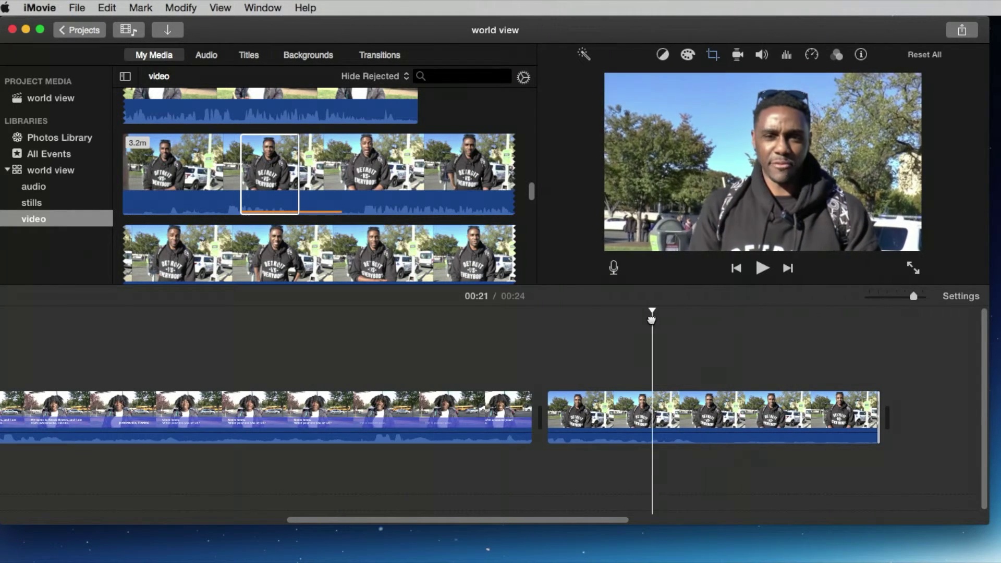
key("space")
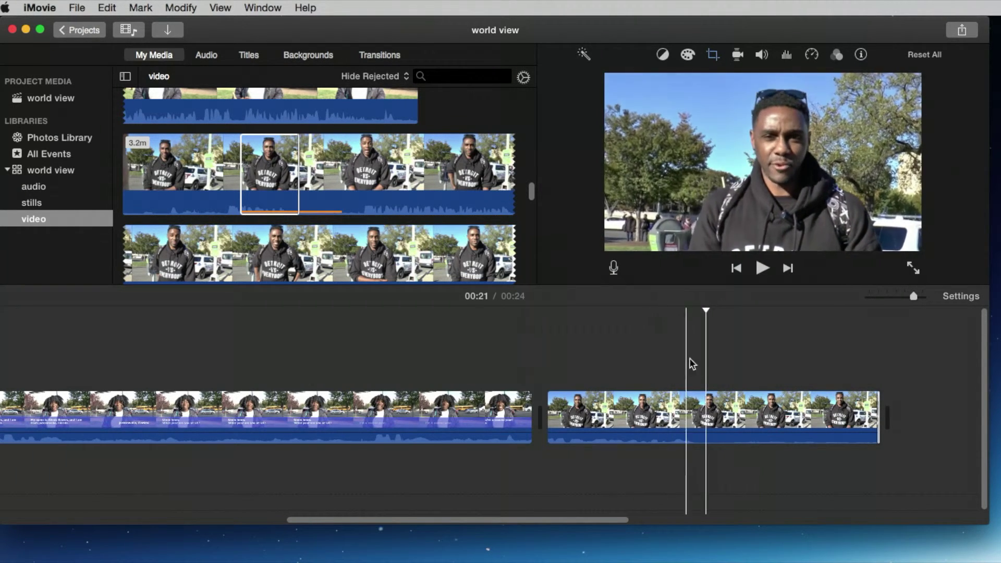
left_click(707, 396)
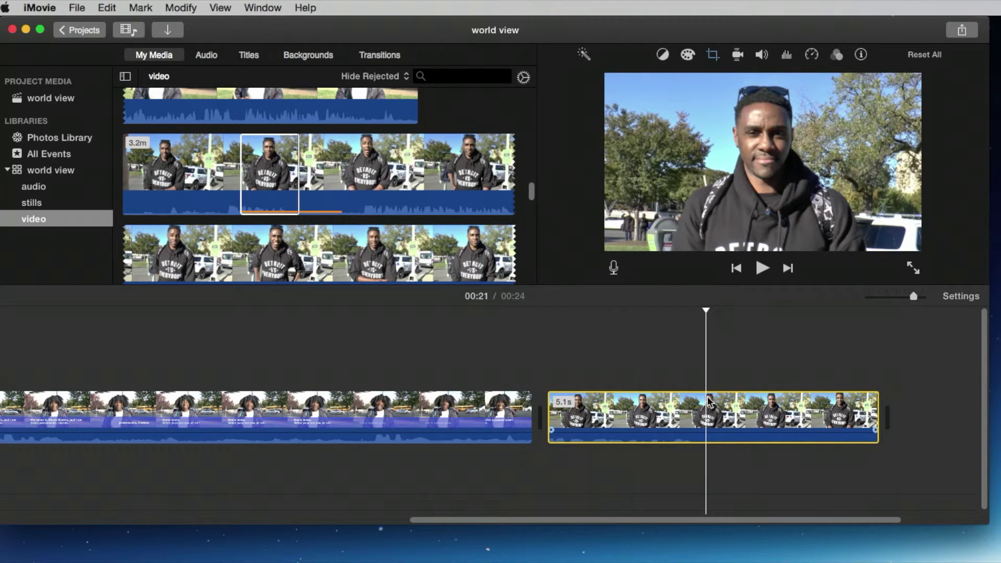
key("super+b")
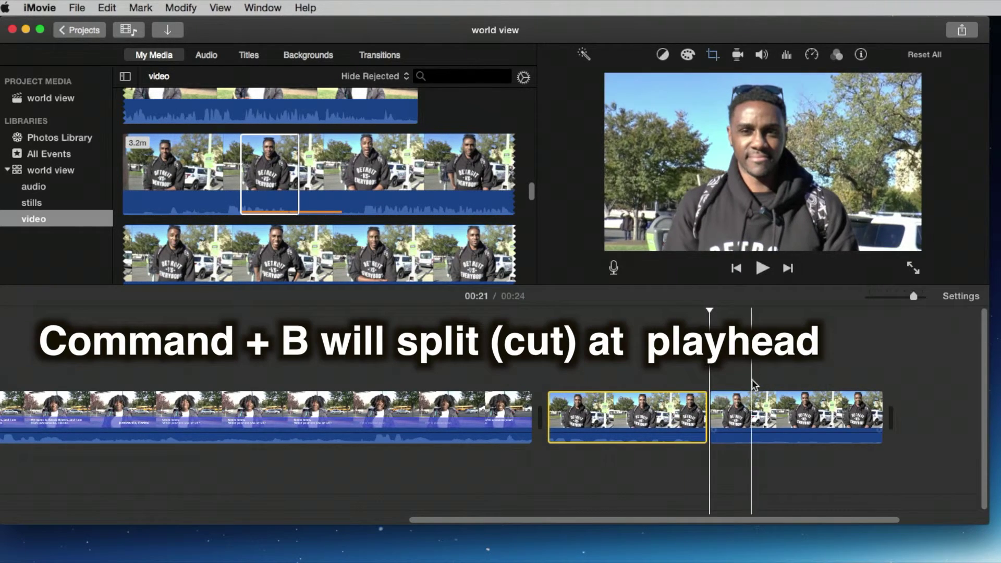
- Enlarge the Crop to Fill frame of the second split part to the full picture and apply it
left_click(766, 409)
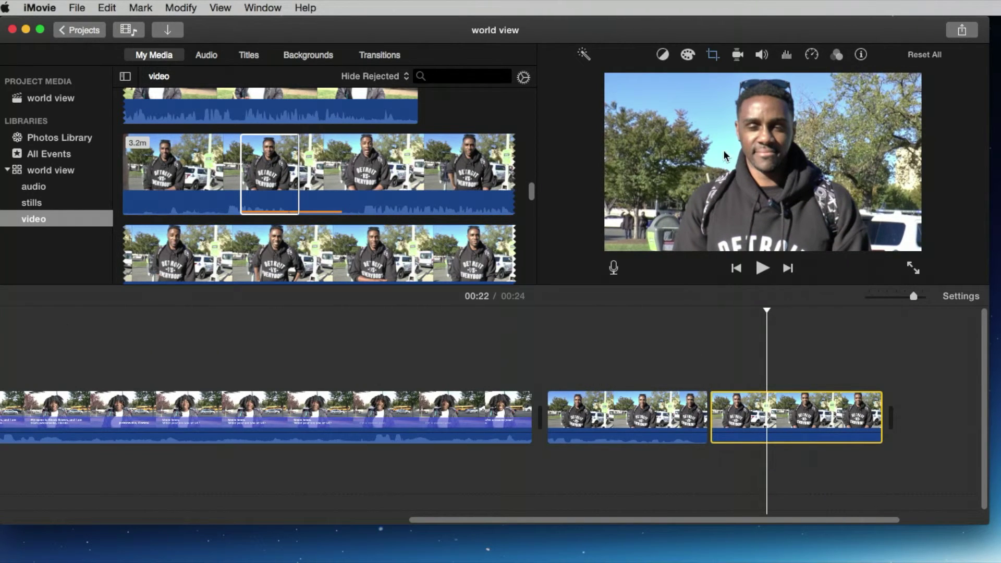
left_click(713, 54)
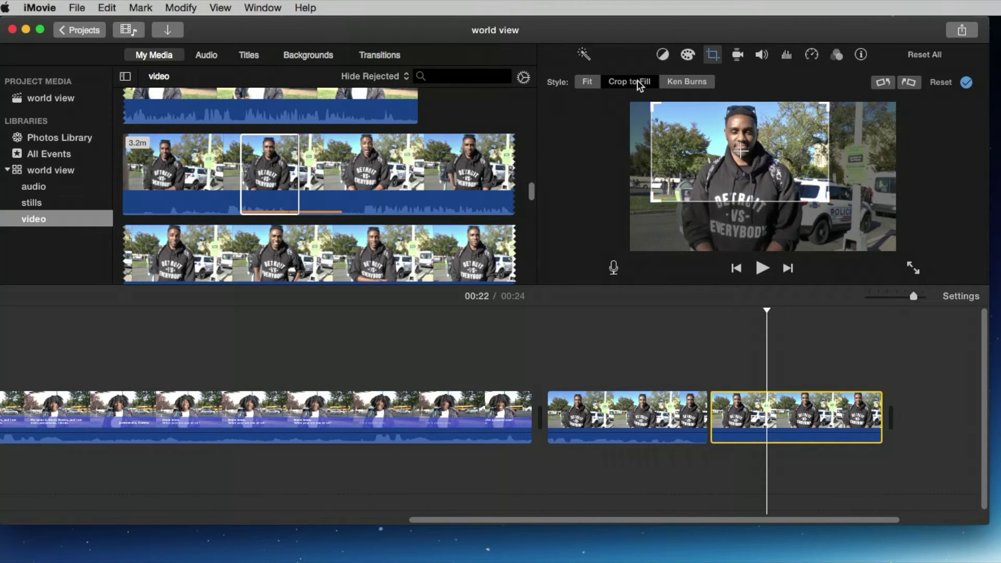
left_click_drag(829, 201, 890, 250)
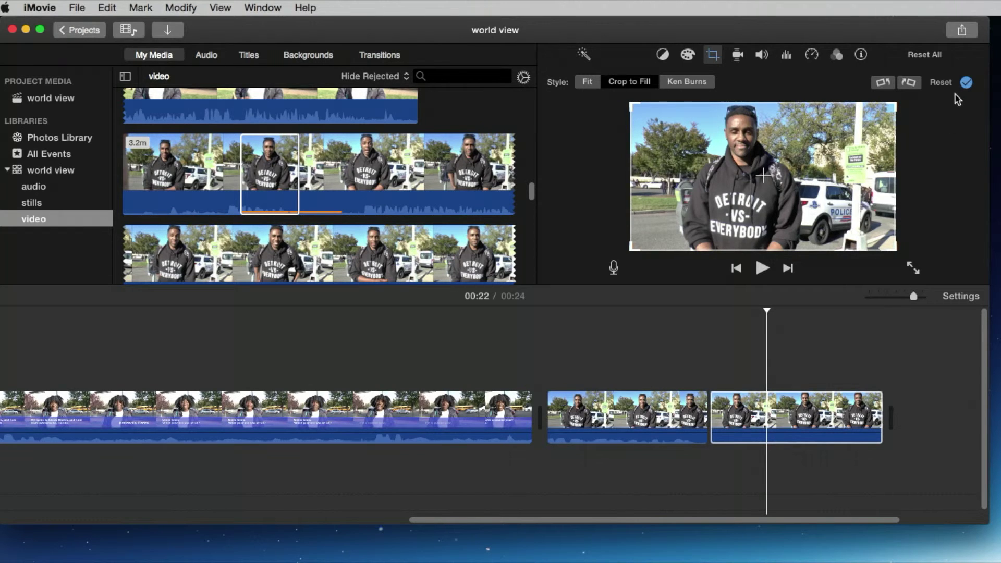
left_click(966, 83)
- Play the interview from about 00:20 across the split between the close and wide framing
left_click(631, 365)
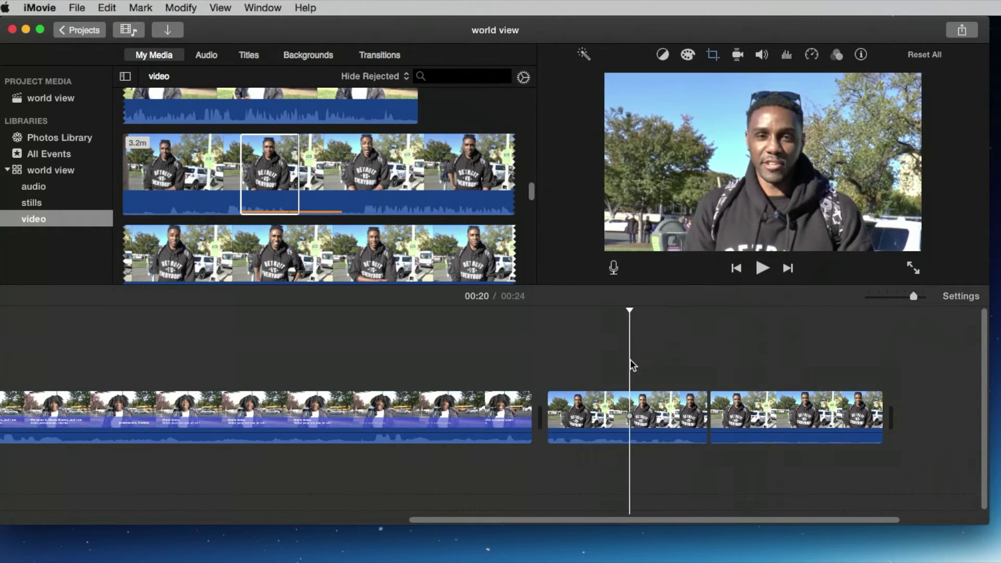
key("space")
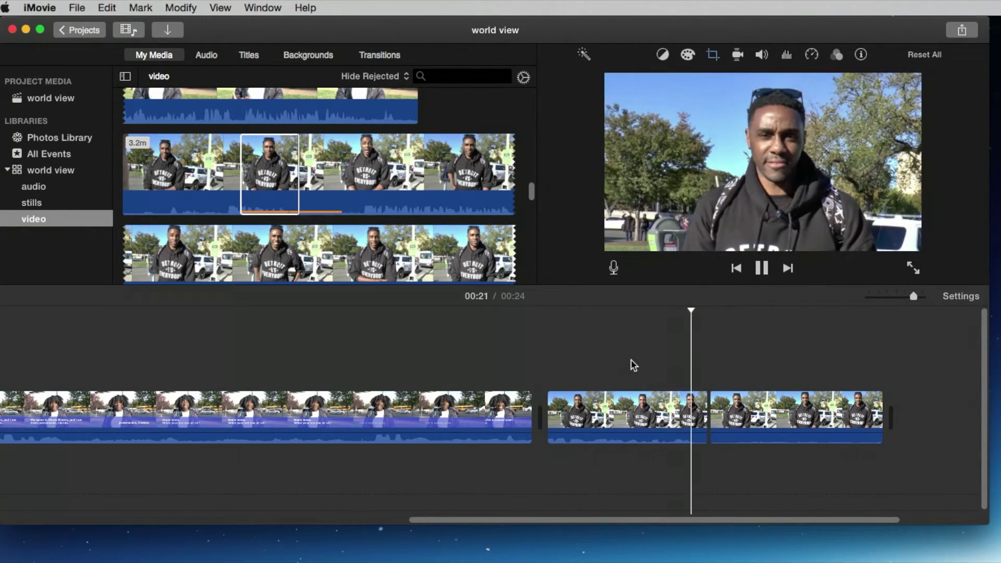
key("space")
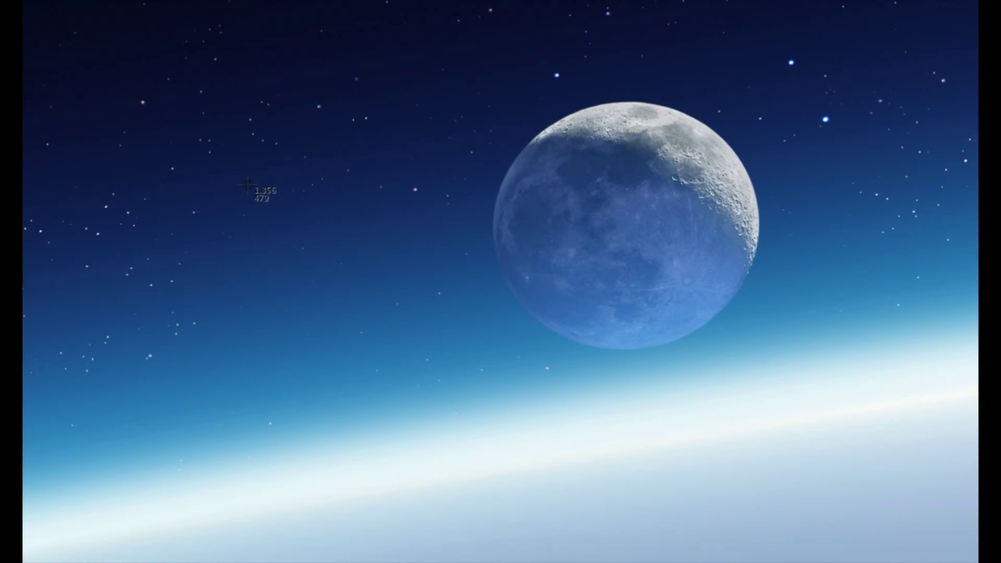
- Capture a screenshot of a rectangular desktop area around the moon, adjusting the selection before taking it
left_click_drag(215, 115, 800, 459)
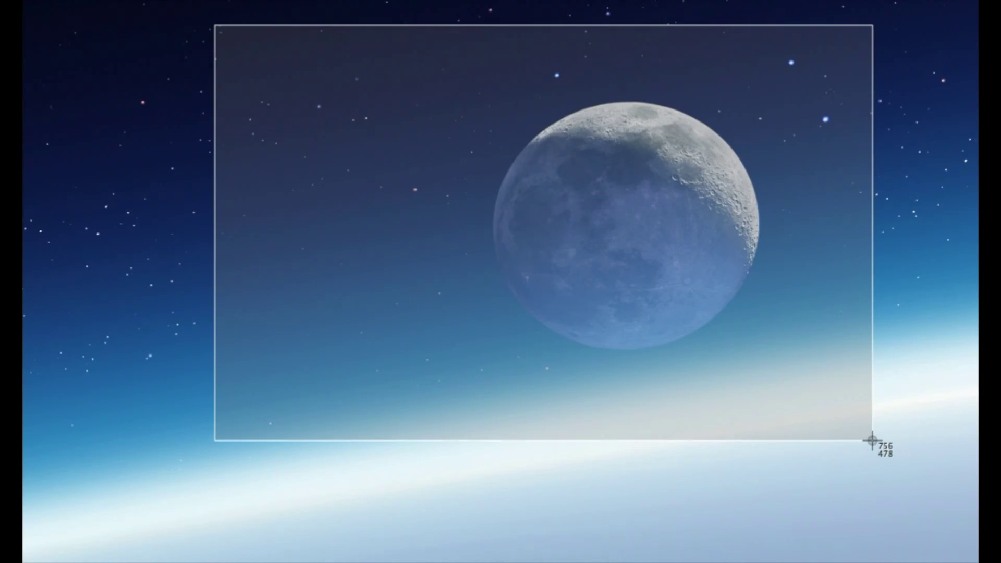
left_click_drag(872, 440, 843, 442)
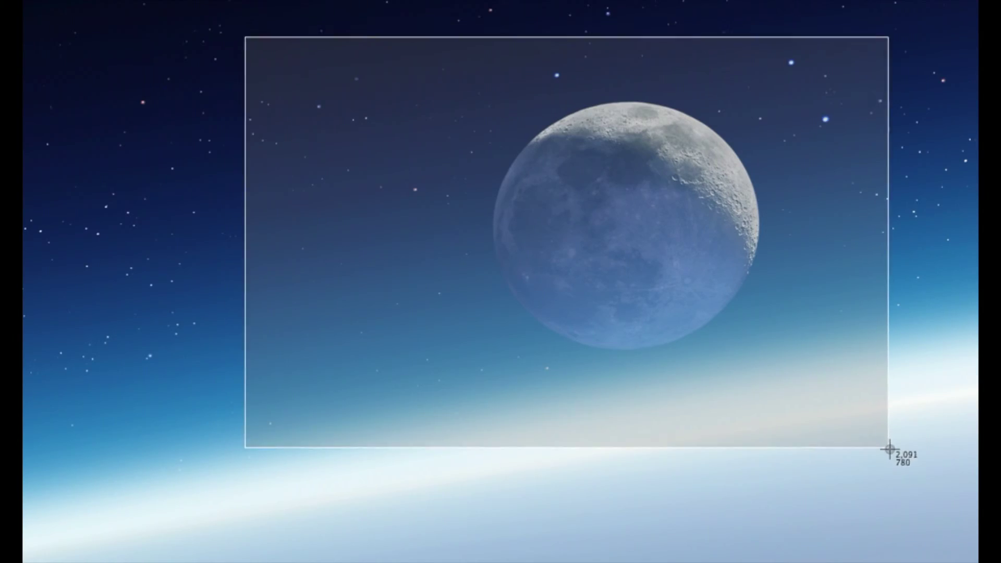
mouse_move(887, 448)
left_mouse_down()
mouse_move(894, 421)
mouse_move(898, 443)
mouse_move(885, 429)
left_mouse_up()
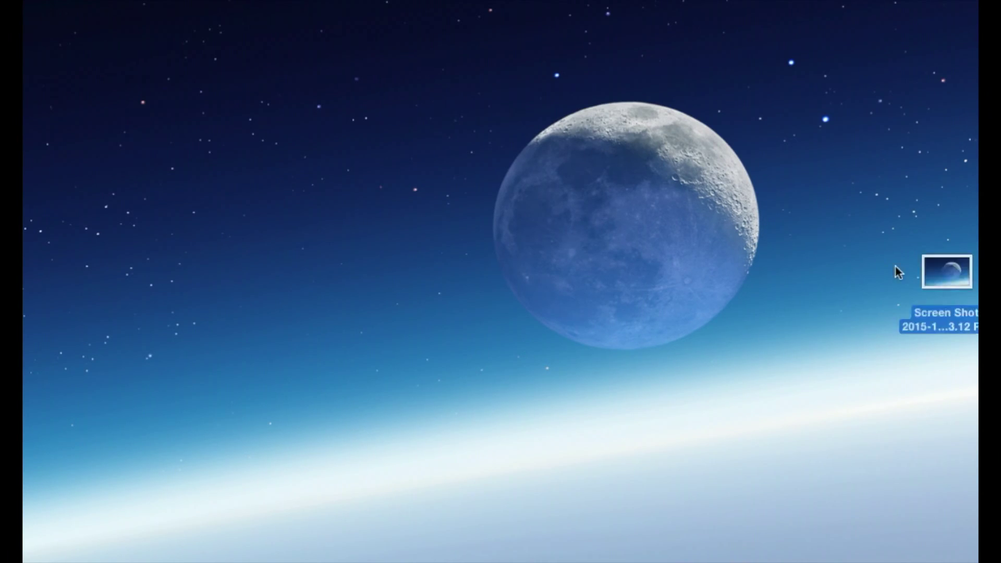
- Move the new screenshot file to the opposite side of the moon and preview it in a reduced Quick Look window
left_click_drag(947, 271, 238, 218)
key("space")
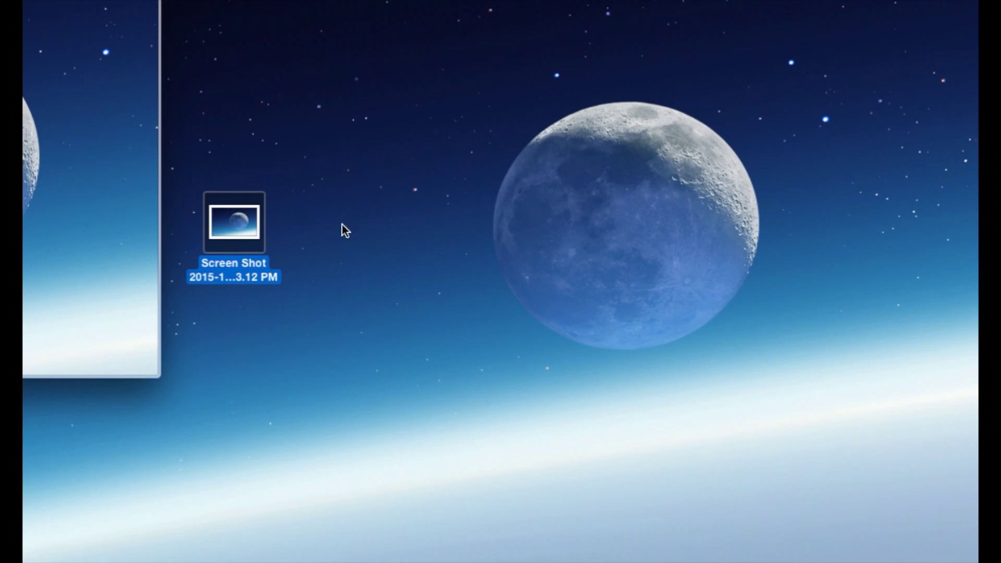
left_click_drag(22, 6, 445, 57)
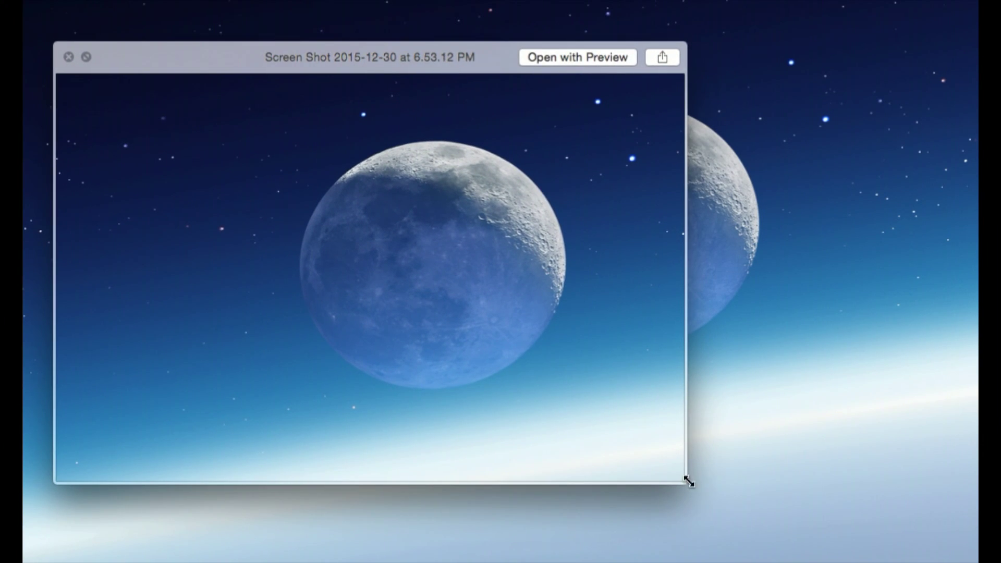
left_click_drag(688, 482, 460, 297)
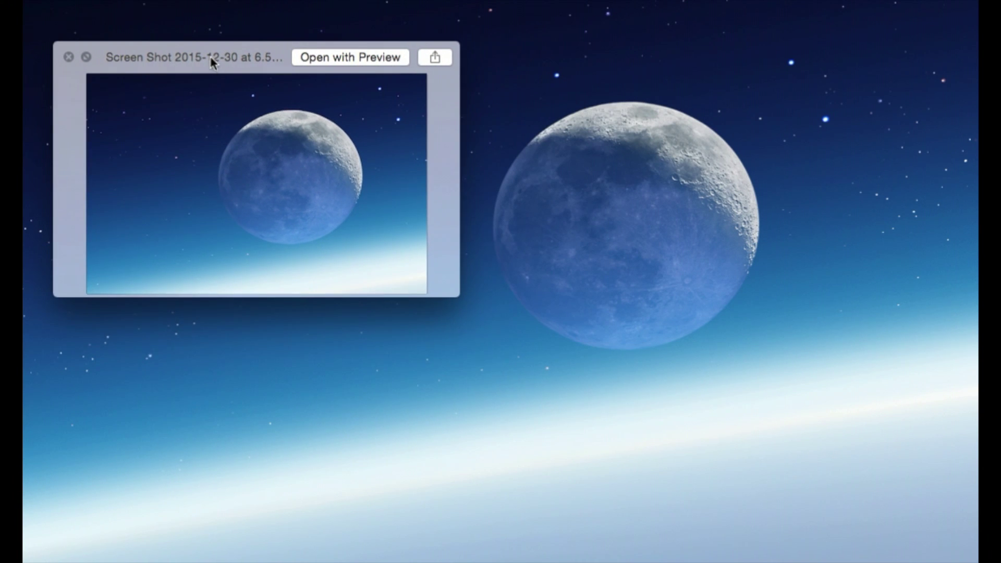
left_click_drag(212, 62, 220, 77)
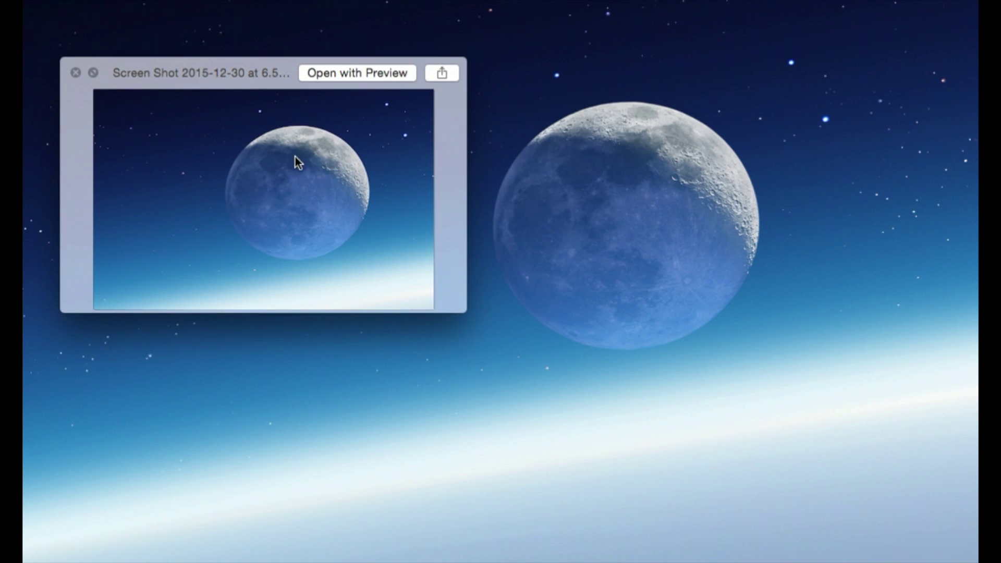